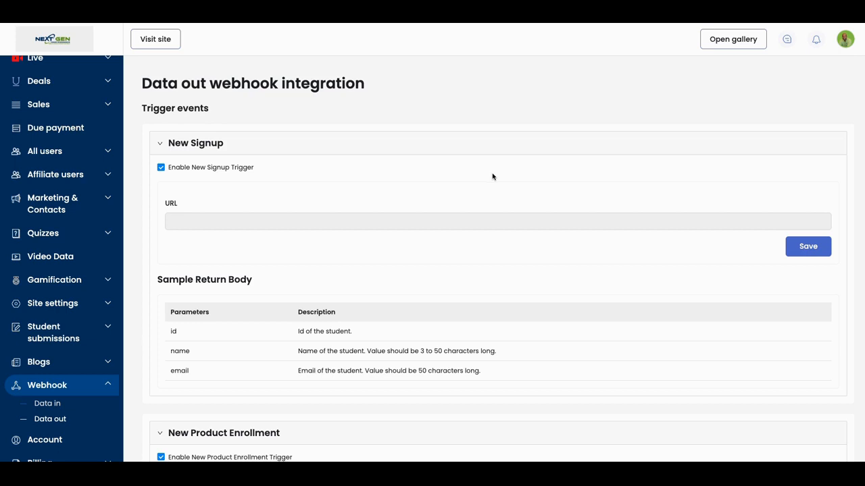
Examine the New Signup, New Product Enrollment and New Sale data-out triggers with their URL fields and sample return bodies.
{"action": "scroll", "coordinate": [492, 177], "scroll_direction": "down", "scroll_amount": 1}
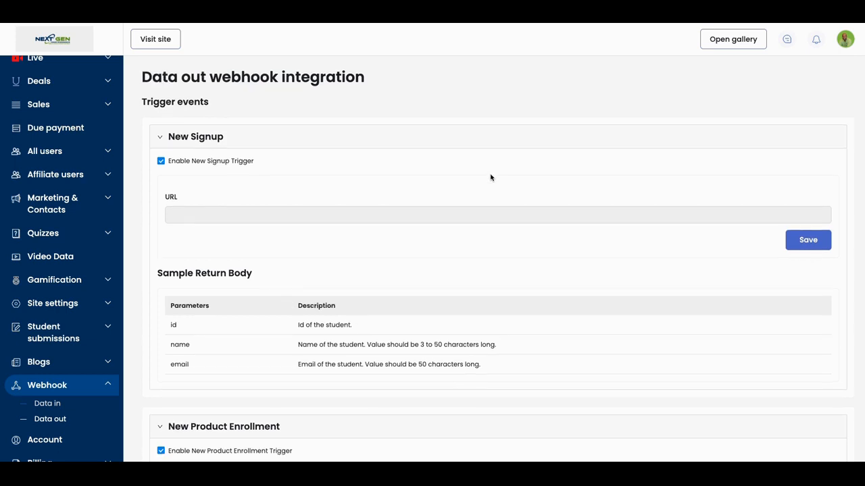
{"action": "scroll", "coordinate": [491, 177], "scroll_direction": "down", "scroll_amount": 1}
{"action": "scroll", "coordinate": [491, 176], "scroll_direction": "up", "scroll_amount": 2}
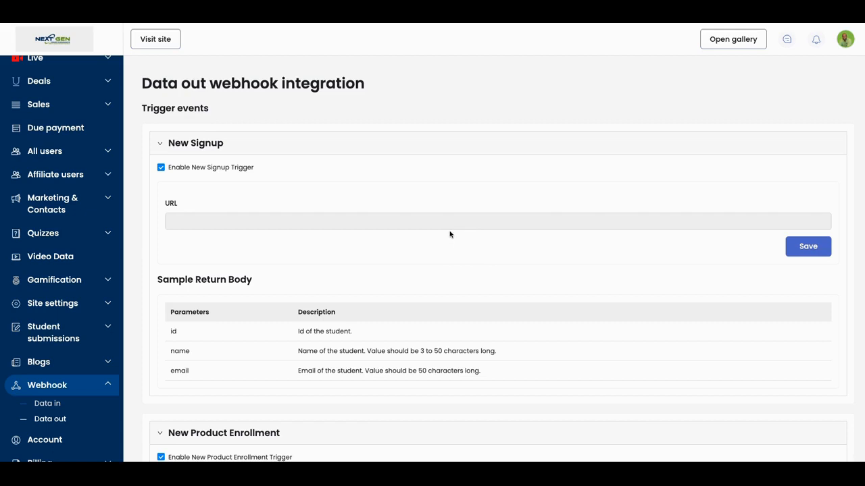
{"action": "scroll", "coordinate": [476, 236], "scroll_direction": "down", "scroll_amount": 1}
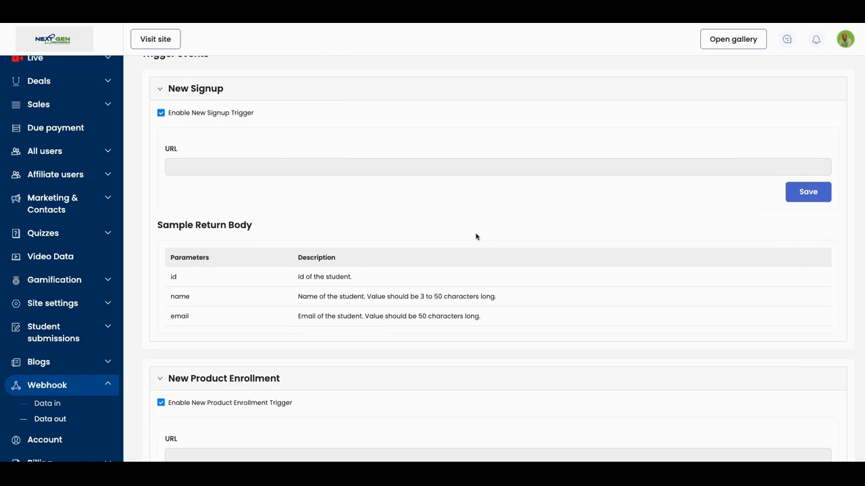
{"action": "scroll", "coordinate": [476, 236], "scroll_direction": "up", "scroll_amount": 1}
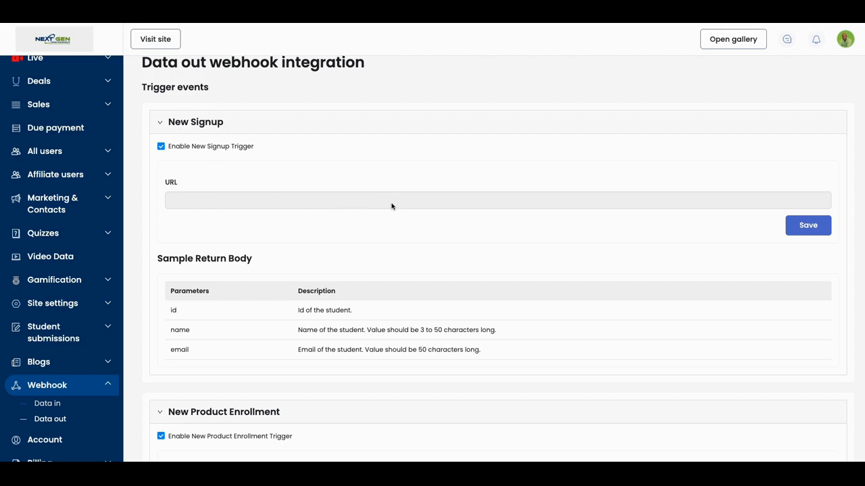
{"action": "scroll", "coordinate": [391, 206], "scroll_direction": "down", "scroll_amount": 5}
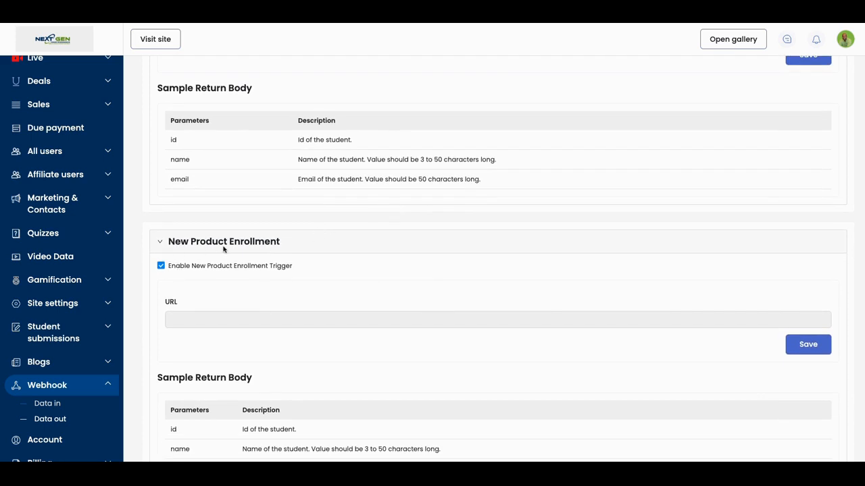
{"action": "scroll", "coordinate": [269, 252], "scroll_direction": "down", "scroll_amount": 1}
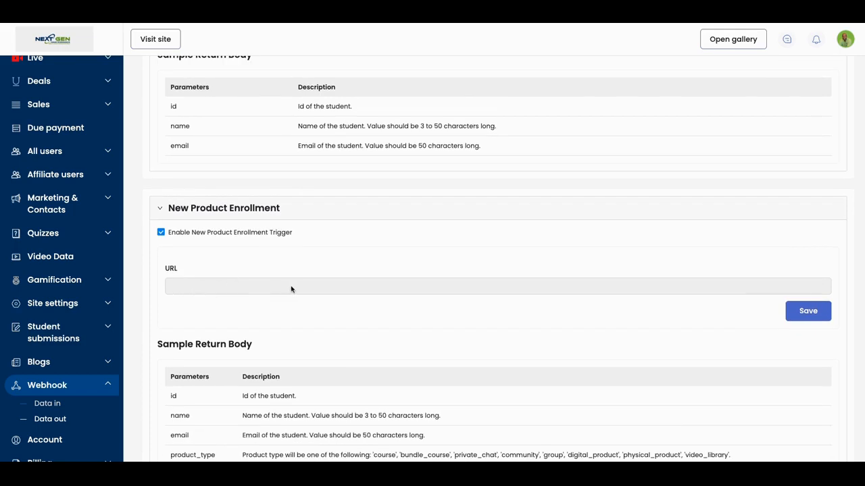
{"action": "scroll", "coordinate": [322, 290], "scroll_direction": "down", "scroll_amount": 3}
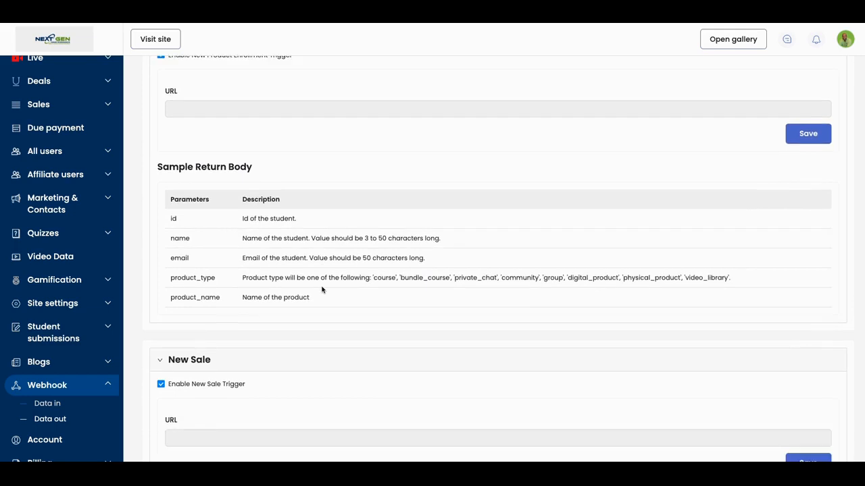
{"action": "scroll", "coordinate": [322, 290], "scroll_direction": "down", "scroll_amount": 2}
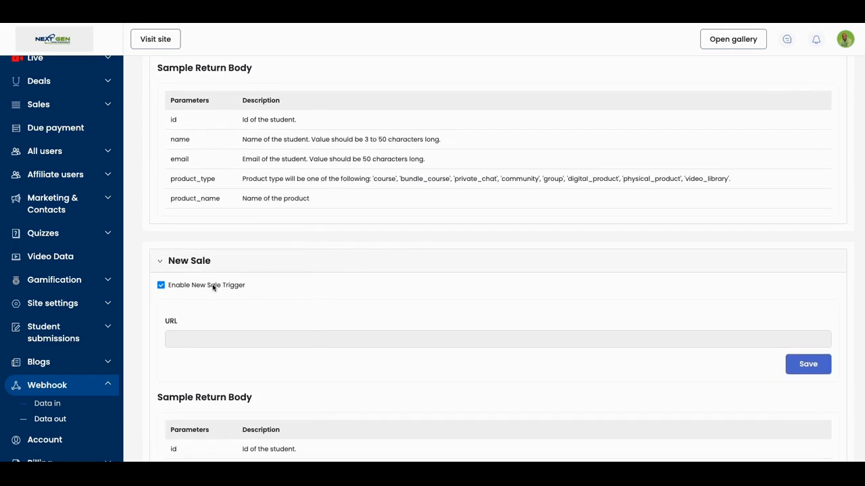
{"action": "scroll", "coordinate": [238, 336], "scroll_direction": "down", "scroll_amount": 1}
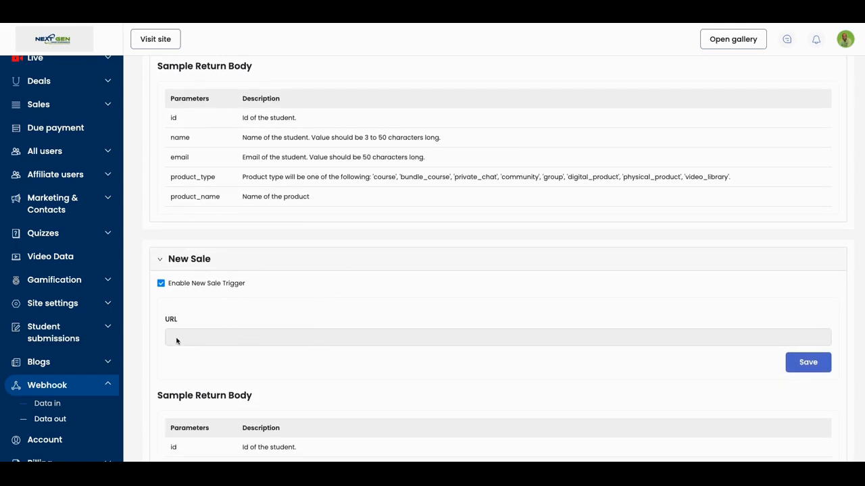
{"action": "scroll", "coordinate": [322, 341], "scroll_direction": "up", "scroll_amount": 3}
{"action": "scroll", "coordinate": [322, 341], "scroll_direction": "up", "scroll_amount": 4}
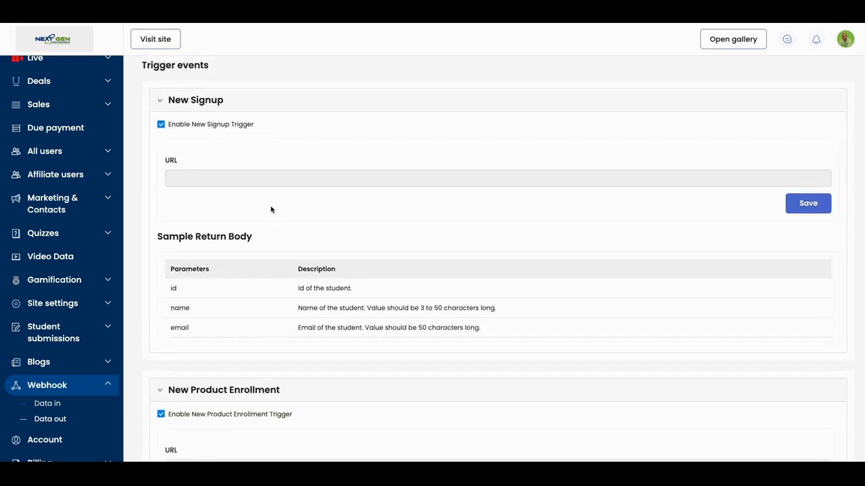
Review the remaining data-out triggers through Course Completed and Chapter Completed, and return to the New Signup trigger.
{"action": "scroll", "coordinate": [271, 210], "scroll_direction": "down", "scroll_amount": 3}
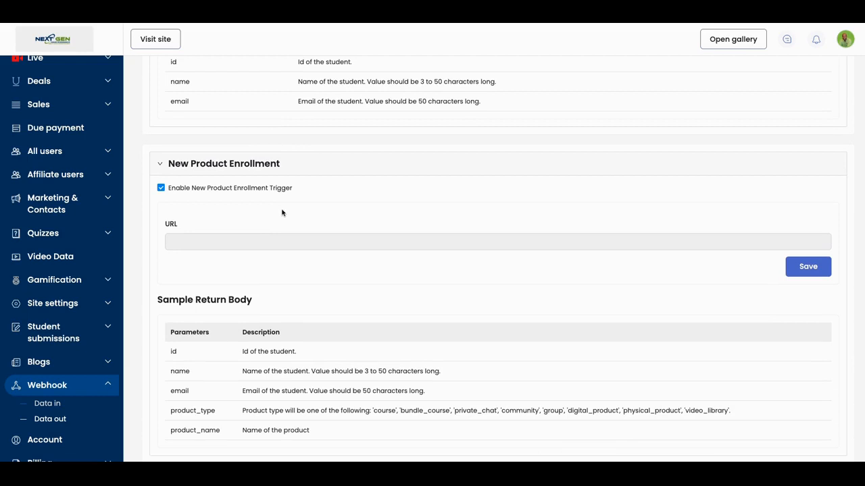
{"action": "scroll", "coordinate": [282, 213], "scroll_direction": "down", "scroll_amount": 3}
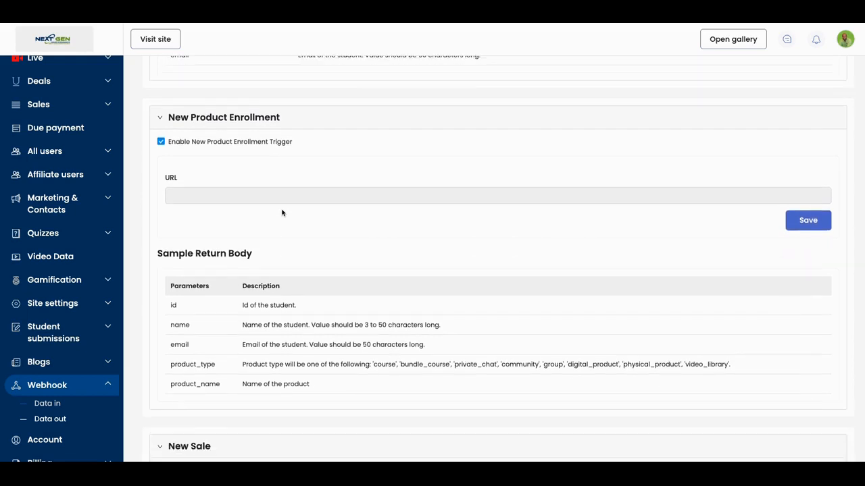
{"action": "scroll", "coordinate": [282, 213], "scroll_direction": "down", "scroll_amount": 3}
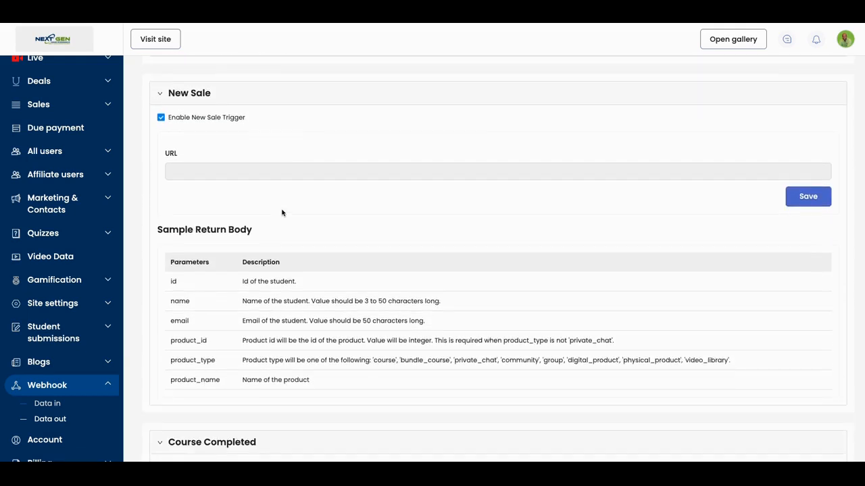
{"action": "scroll", "coordinate": [282, 212], "scroll_direction": "down", "scroll_amount": 1}
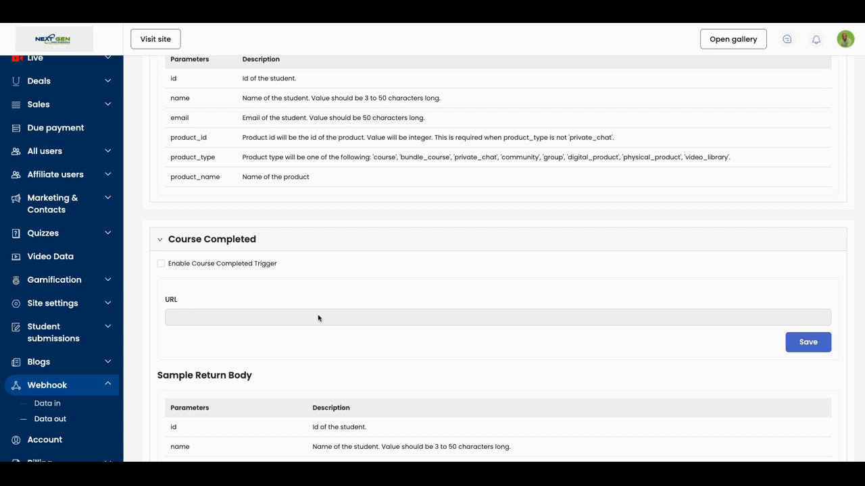
{"action": "scroll", "coordinate": [318, 318], "scroll_direction": "down", "scroll_amount": 4}
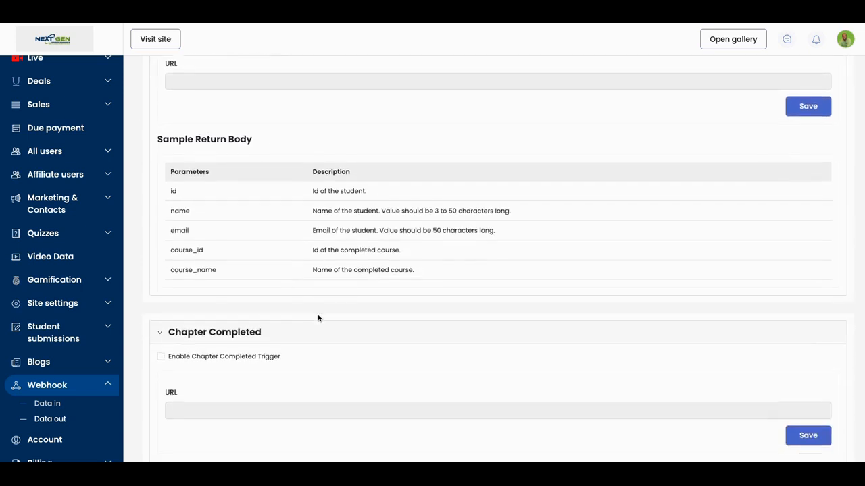
{"action": "scroll", "coordinate": [314, 325], "scroll_direction": "down", "scroll_amount": 1}
{"action": "scroll", "coordinate": [309, 332], "scroll_direction": "down", "scroll_amount": 1}
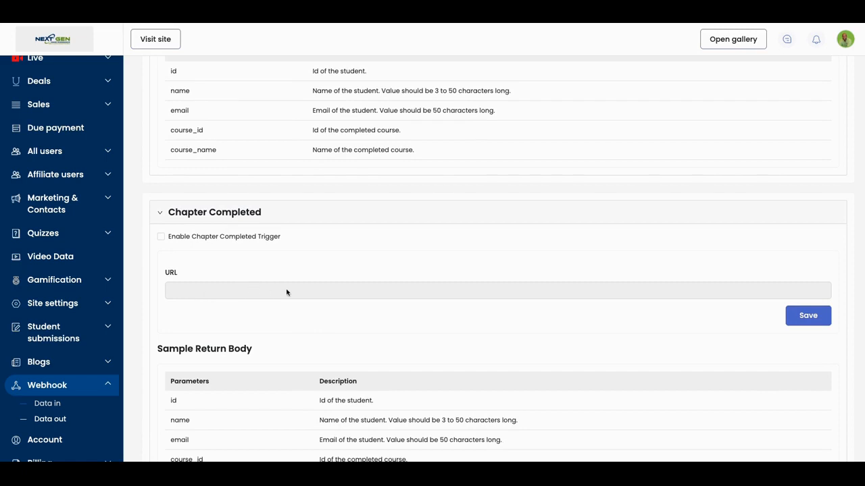
{"action": "scroll", "coordinate": [255, 295], "scroll_direction": "up", "scroll_amount": 6}
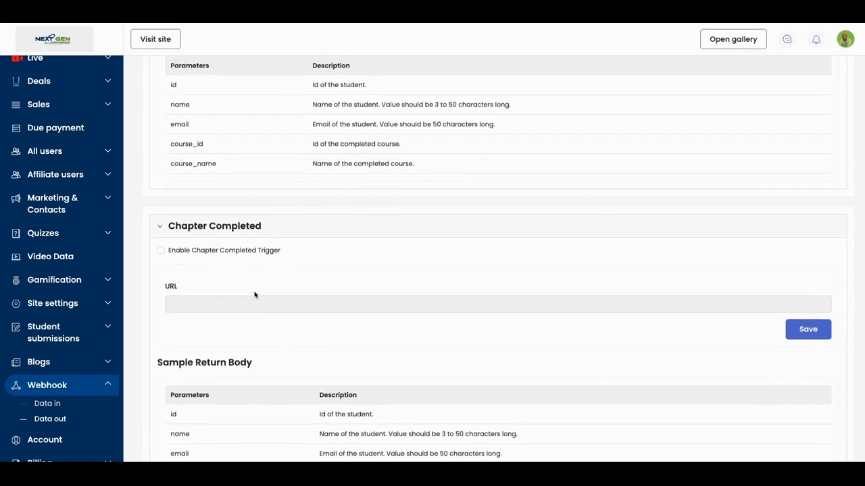
{"action": "scroll", "coordinate": [255, 294], "scroll_direction": "up", "scroll_amount": 4}
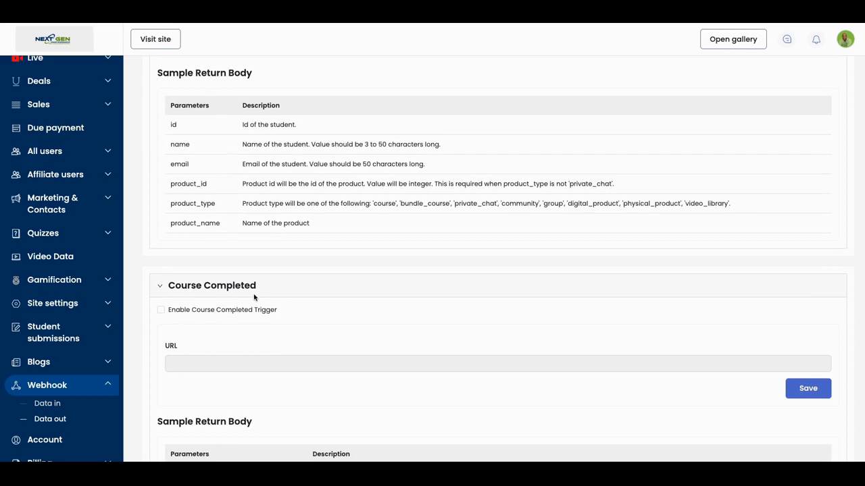
{"action": "scroll", "coordinate": [255, 295], "scroll_direction": "up", "scroll_amount": 2}
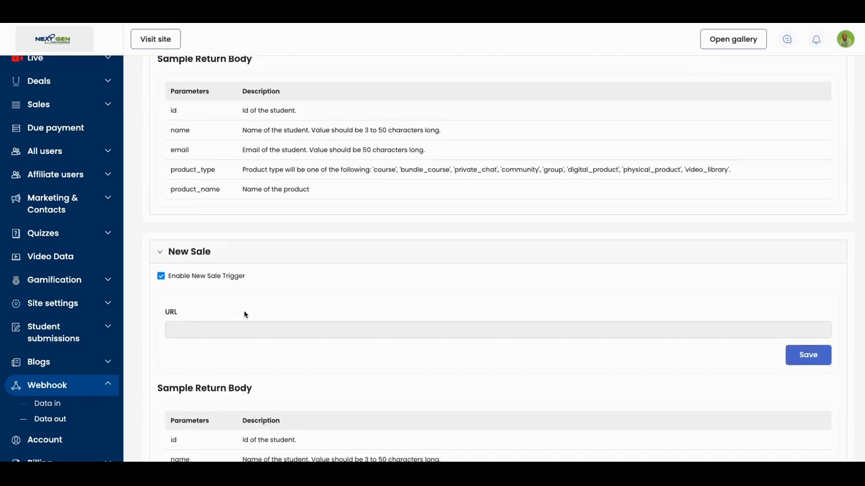
{"action": "scroll", "coordinate": [245, 314], "scroll_direction": "up", "scroll_amount": 6}
{"action": "scroll", "coordinate": [245, 314], "scroll_direction": "up", "scroll_amount": 1}
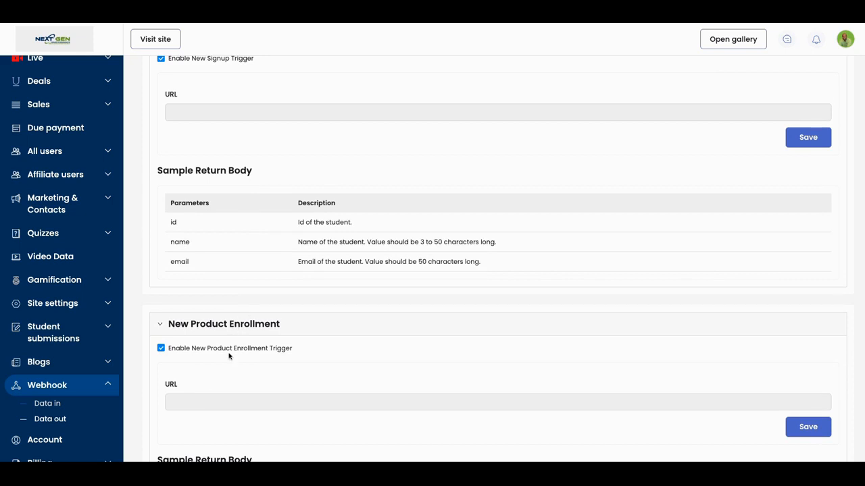
{"action": "scroll", "coordinate": [268, 388], "scroll_direction": "up", "scroll_amount": 2}
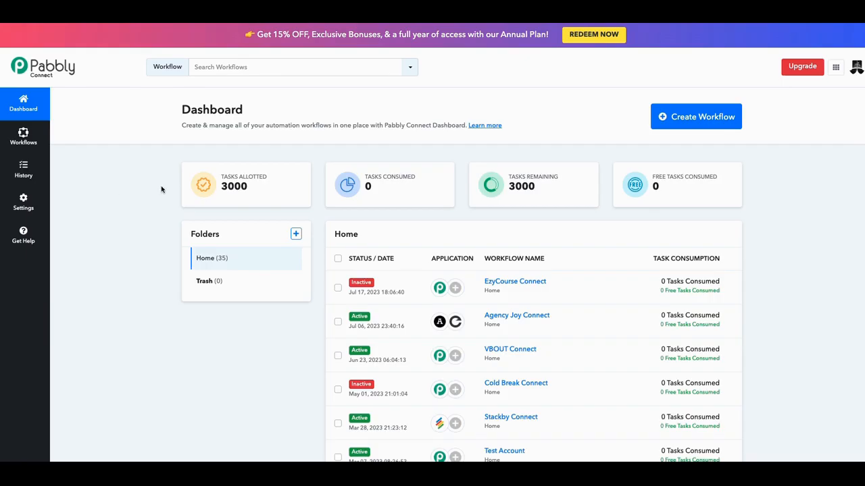
Create a workflow named "Ezy Connect to CRM" in Pabbly Connect.
{"action": "scroll", "coordinate": [208, 189], "scroll_direction": "down", "scroll_amount": 1}
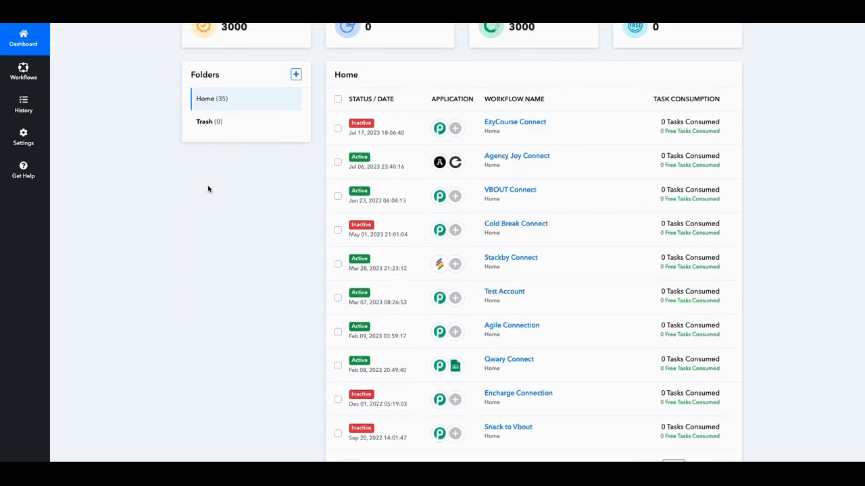
{"action": "scroll", "coordinate": [208, 189], "scroll_direction": "up", "scroll_amount": 3}
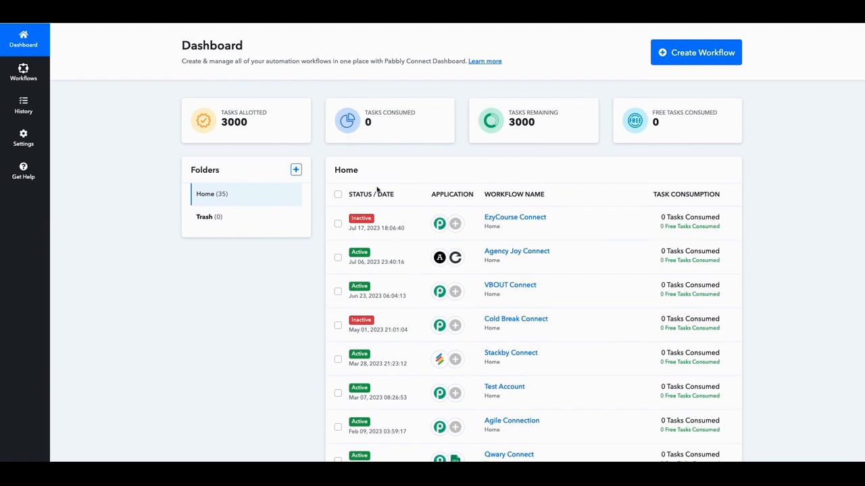
{"action": "scroll", "coordinate": [377, 189], "scroll_direction": "up", "scroll_amount": 1}
{"action": "scroll", "coordinate": [377, 189], "scroll_direction": "up", "scroll_amount": 1}
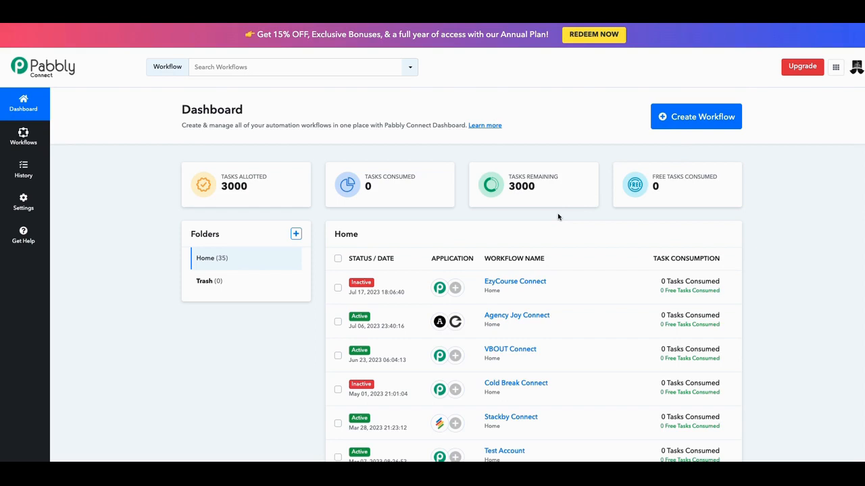
{"action": "scroll", "coordinate": [558, 217], "scroll_direction": "down", "scroll_amount": 1}
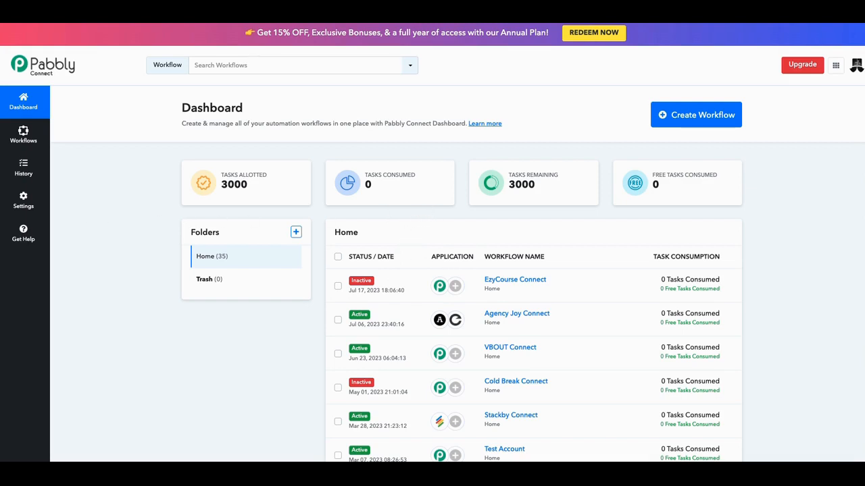
{"action": "left_click", "coordinate": [701, 117]}
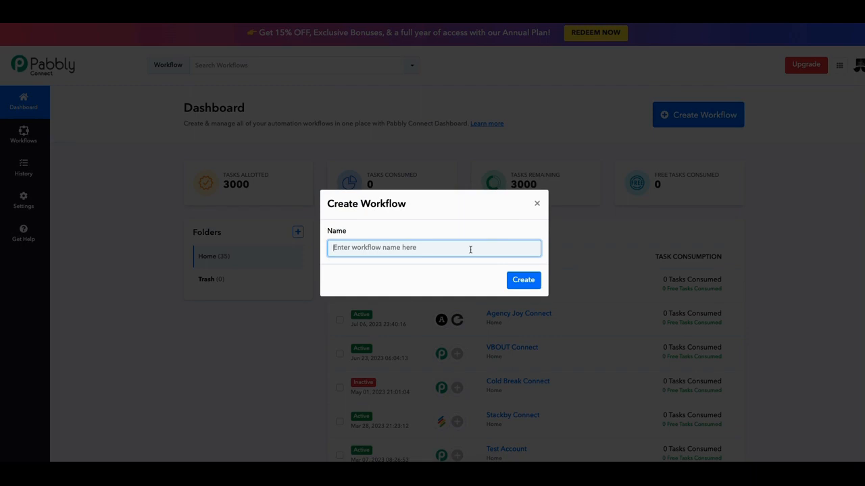
{"action": "type", "text": "Ezy Connect to CRM"}
{"action": "left_click", "coordinate": [525, 280]}
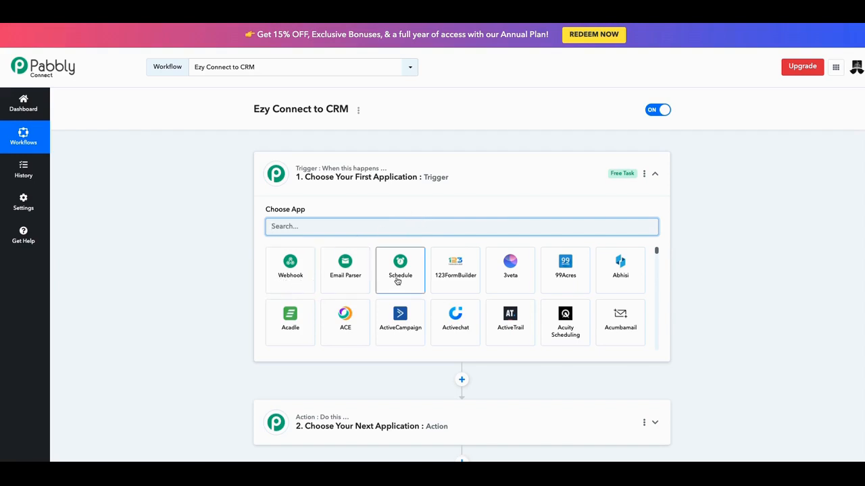
Browse the list of apps available as the workflow's trigger.
{"action": "scroll", "coordinate": [637, 271], "scroll_direction": "down", "scroll_amount": 2}
{"action": "scroll", "coordinate": [637, 271], "scroll_direction": "down", "scroll_amount": 10}
{"action": "scroll", "coordinate": [637, 271], "scroll_direction": "down", "scroll_amount": 10}
{"action": "scroll", "coordinate": [637, 271], "scroll_direction": "down", "scroll_amount": 10}
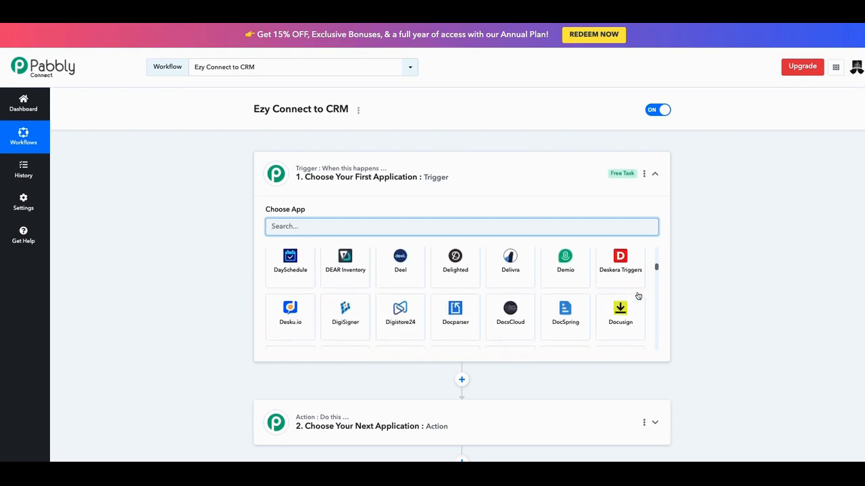
{"action": "scroll", "coordinate": [638, 296], "scroll_direction": "down", "scroll_amount": 1}
{"action": "scroll", "coordinate": [638, 296], "scroll_direction": "up", "scroll_amount": 1}
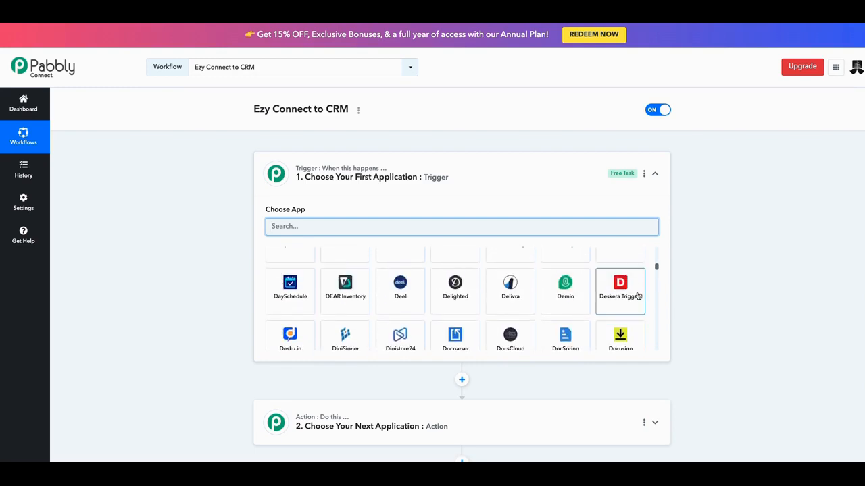
{"action": "scroll", "coordinate": [638, 296], "scroll_direction": "down", "scroll_amount": 3}
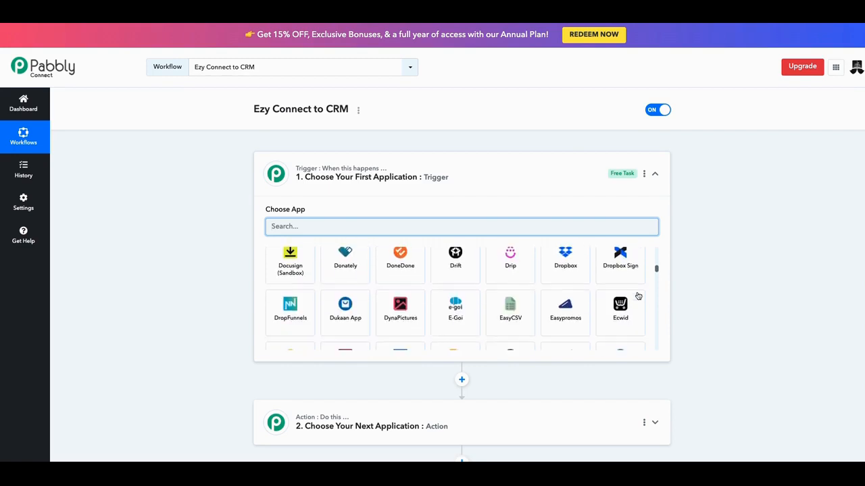
{"action": "scroll", "coordinate": [638, 295], "scroll_direction": "down", "scroll_amount": 1}
{"action": "scroll", "coordinate": [637, 296], "scroll_direction": "up", "scroll_amount": 2}
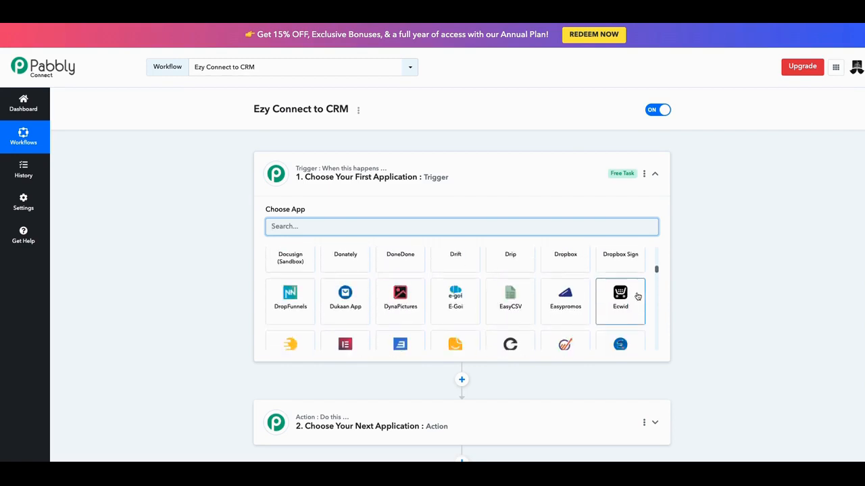
{"action": "scroll", "coordinate": [637, 296], "scroll_direction": "up", "scroll_amount": 10}
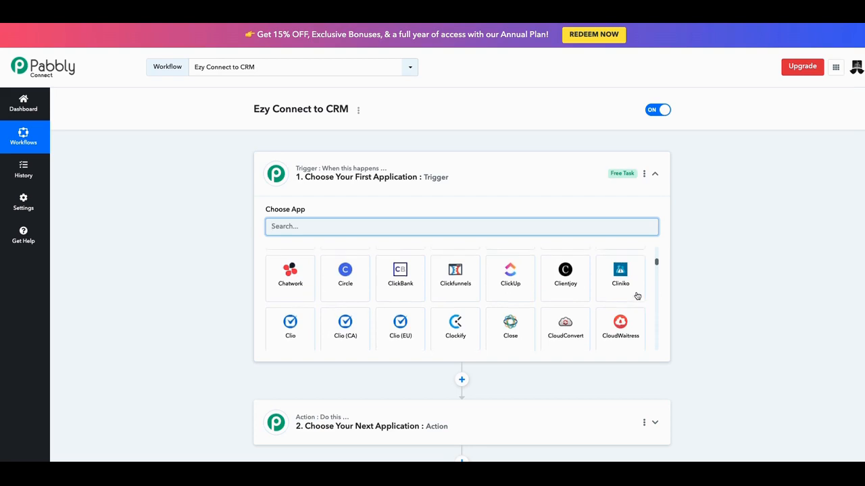
{"action": "scroll", "coordinate": [637, 296], "scroll_direction": "up", "scroll_amount": 8}
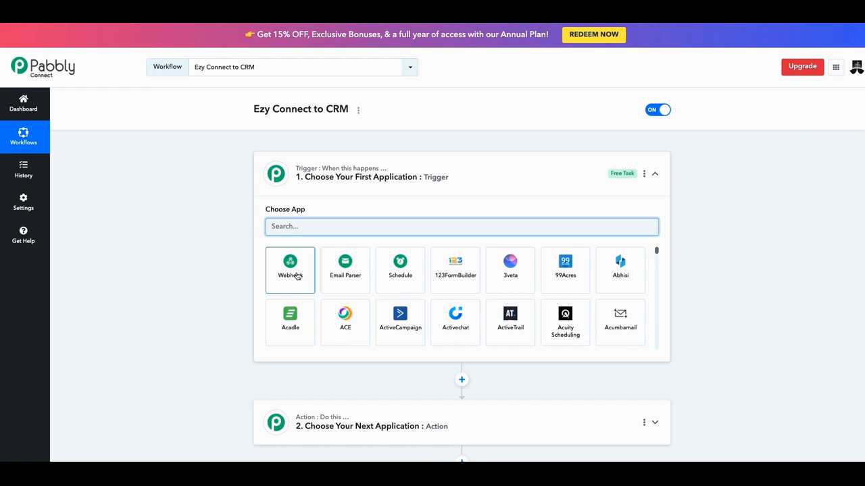
Choose Webhook as the workflow's trigger app and copy its webhook URL.
{"action": "left_click", "coordinate": [296, 276]}
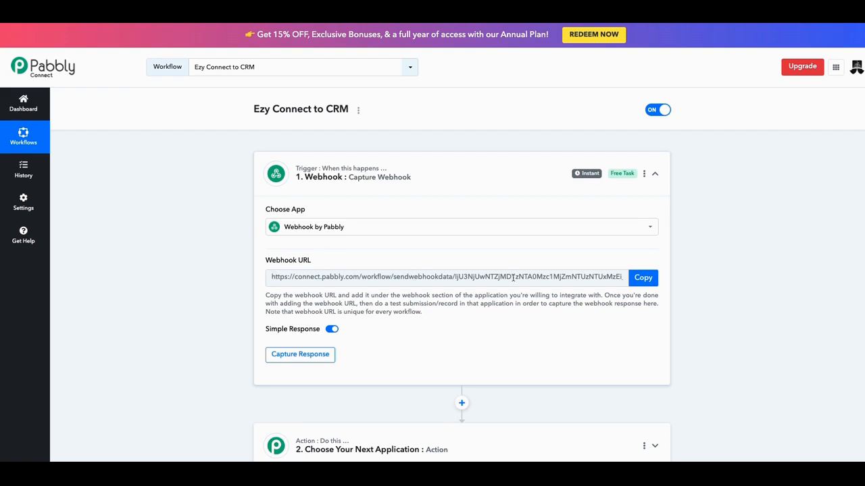
{"action": "left_click", "coordinate": [642, 279]}
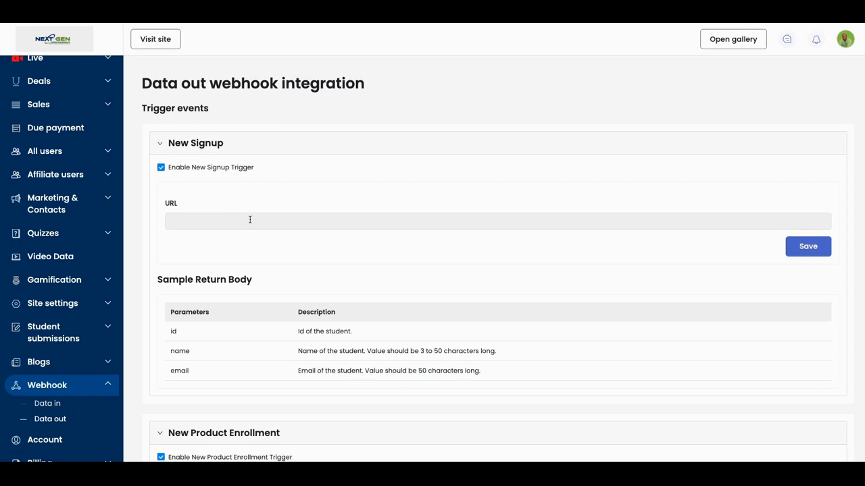
Examine the URL fields and sample return bodies of the New Signup and New Product Enrollment triggers.
{"action": "scroll", "coordinate": [247, 218], "scroll_direction": "down", "scroll_amount": 2}
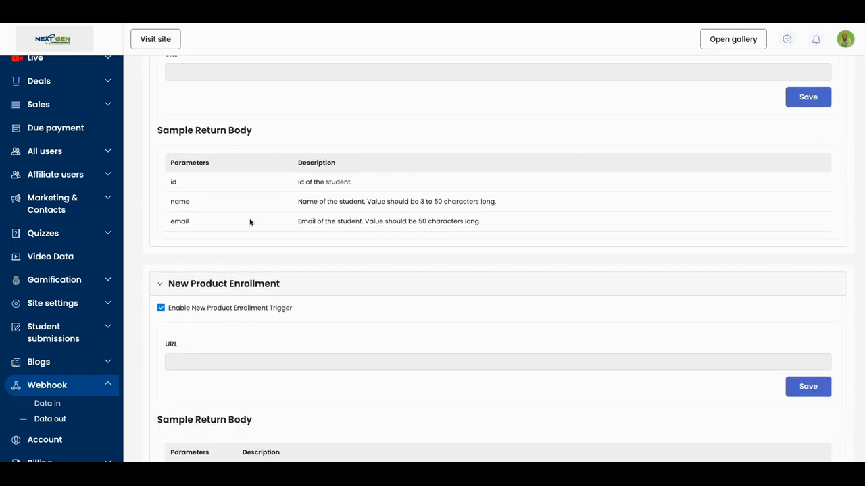
{"action": "scroll", "coordinate": [249, 222], "scroll_direction": "down", "scroll_amount": 3}
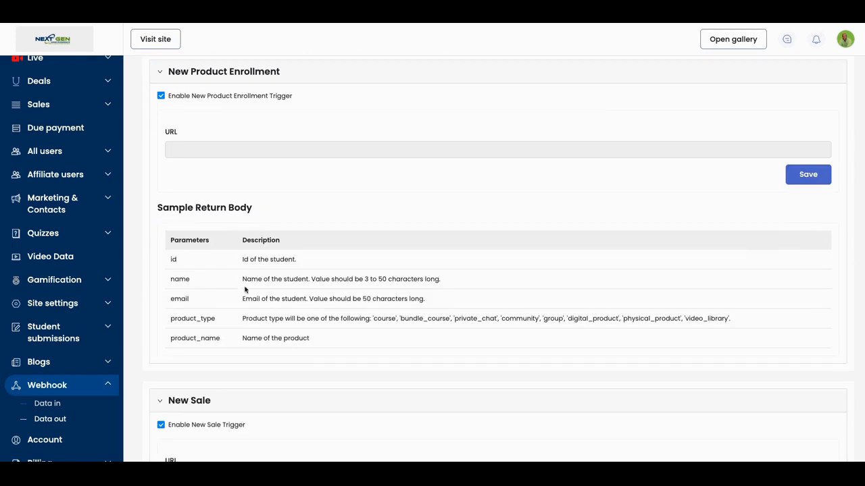
{"action": "scroll", "coordinate": [245, 273], "scroll_direction": "up", "scroll_amount": 1}
{"action": "scroll", "coordinate": [244, 272], "scroll_direction": "up", "scroll_amount": 2}
{"action": "scroll", "coordinate": [236, 285], "scroll_direction": "up", "scroll_amount": 2}
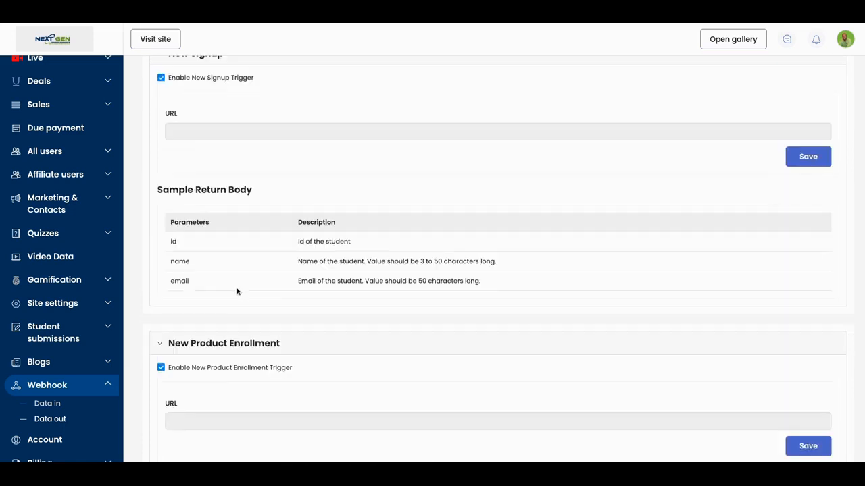
{"action": "scroll", "coordinate": [237, 290], "scroll_direction": "down", "scroll_amount": 2}
{"action": "scroll", "coordinate": [225, 302], "scroll_direction": "up", "scroll_amount": 1}
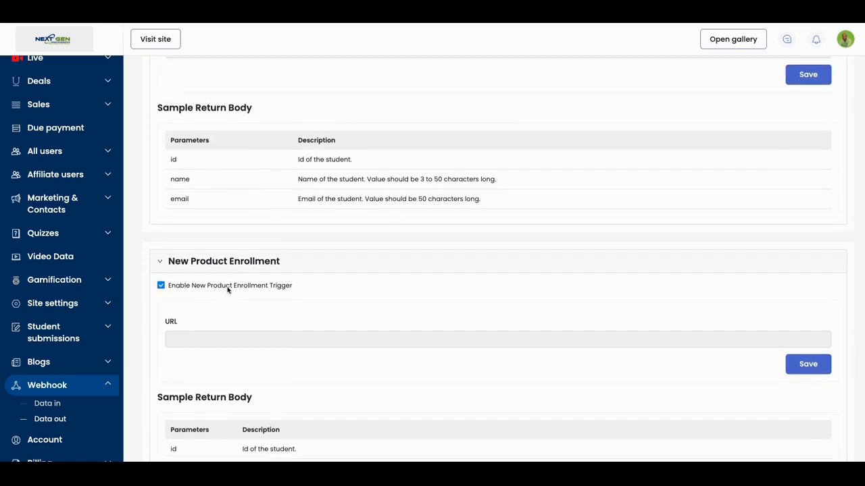
{"action": "scroll", "coordinate": [227, 290], "scroll_direction": "up", "scroll_amount": 1}
{"action": "scroll", "coordinate": [227, 290], "scroll_direction": "up", "scroll_amount": 2}
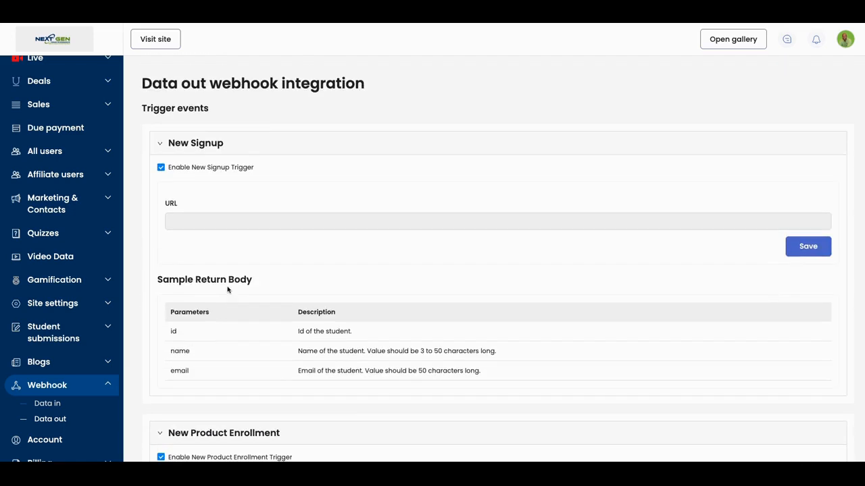
Paste the copied Pabbly webhook URL into the New Signup trigger and save it.
{"action": "left_click", "coordinate": [207, 221]}
{"action": "right_click", "coordinate": [207, 222]}
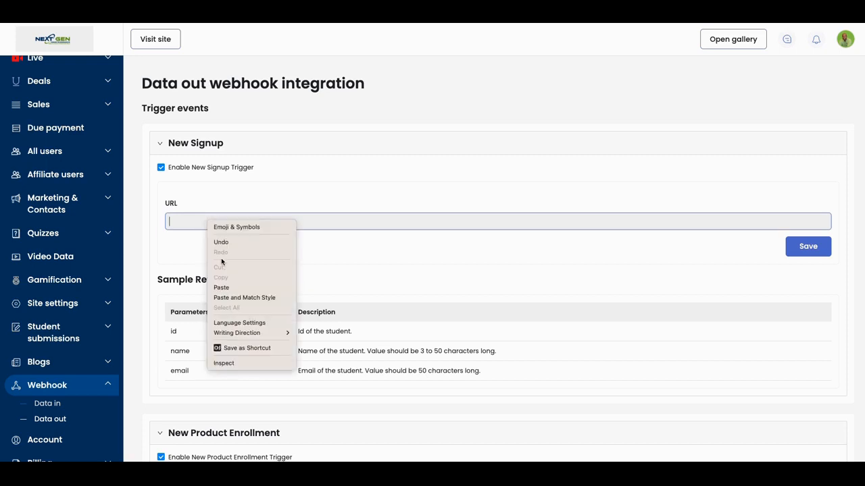
{"action": "left_click", "coordinate": [225, 290]}
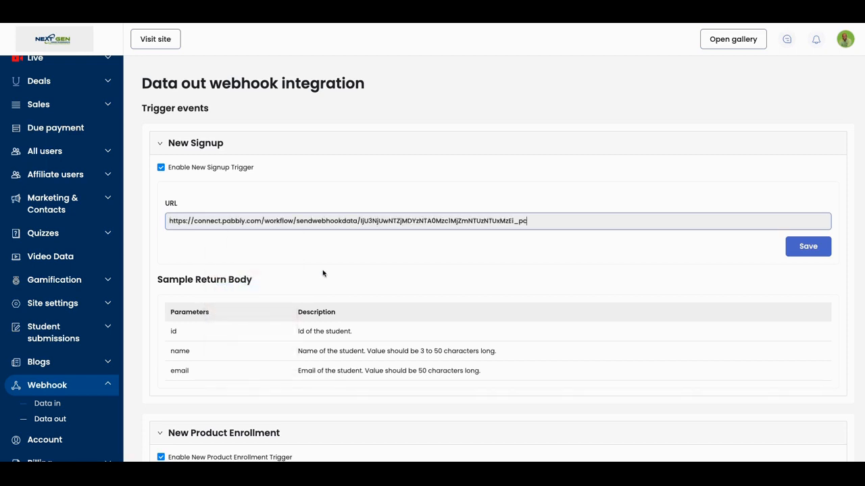
{"action": "left_click", "coordinate": [823, 251]}
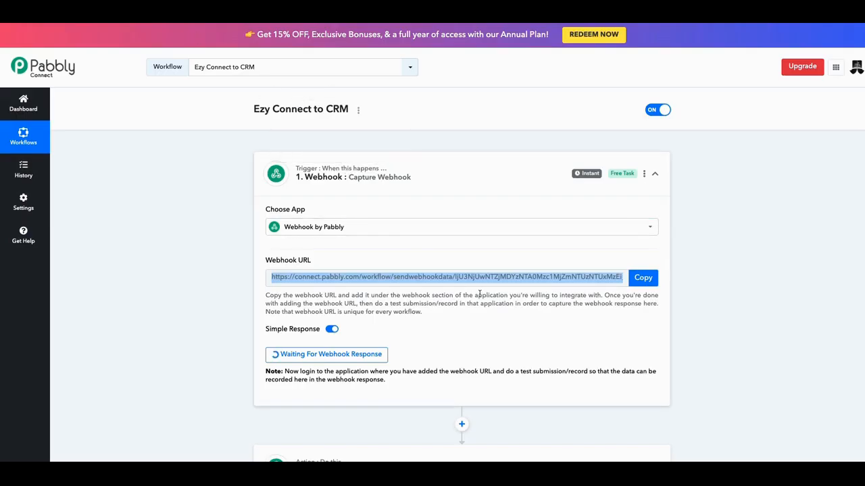
Switch to the academy's website and start a test sign-up for the Pabbly Connect workflow's webhook trigger.
{"action": "scroll", "coordinate": [482, 292], "scroll_direction": "down", "scroll_amount": 1}
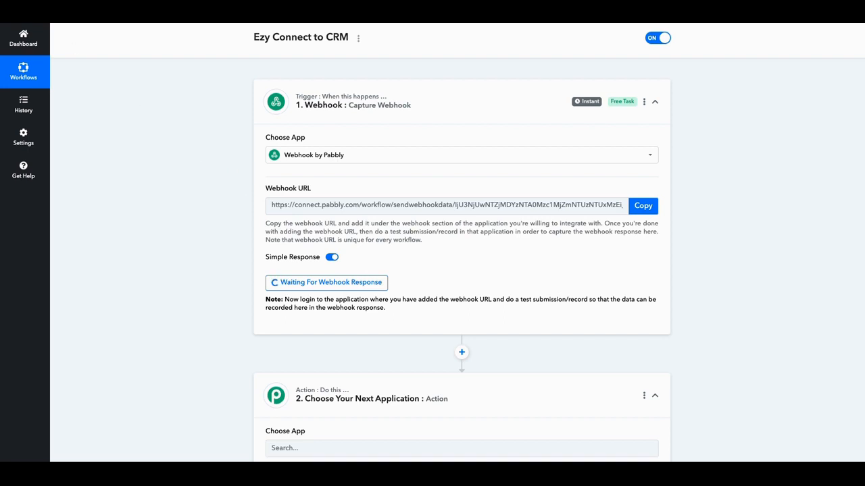
{"action": "left_click", "coordinate": [114, 14]}
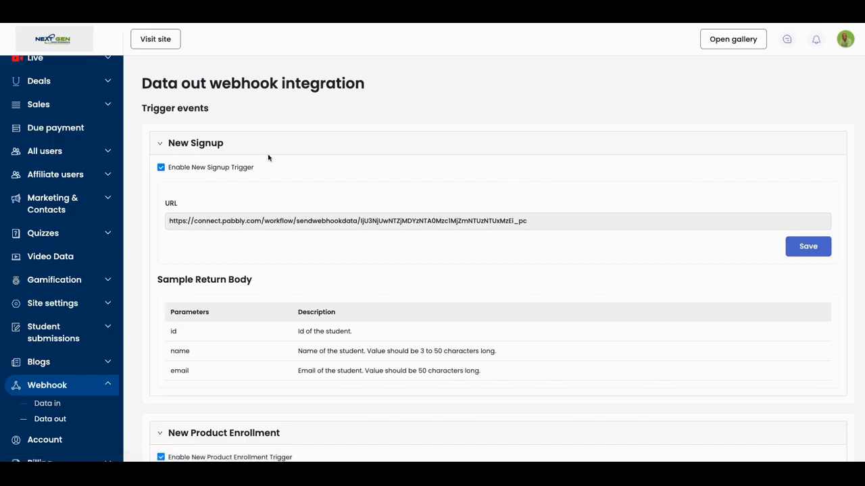
{"action": "scroll", "coordinate": [317, 246], "scroll_direction": "down", "scroll_amount": 1}
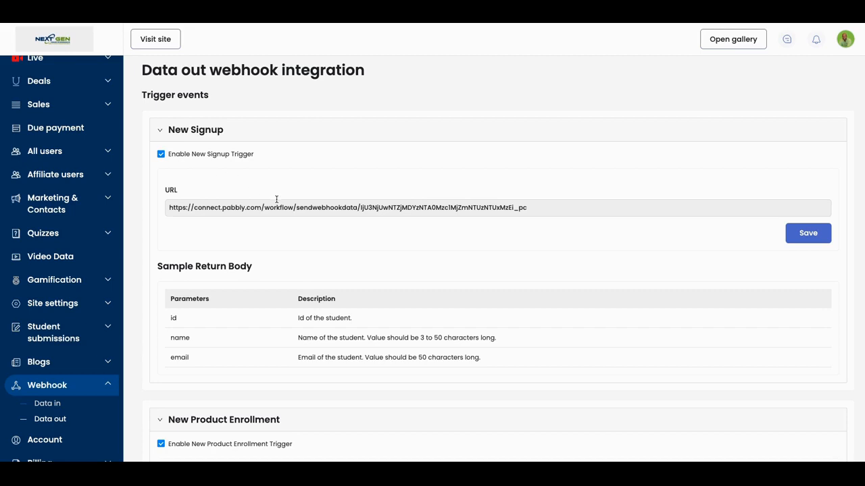
{"action": "left_click", "coordinate": [115, 20]}
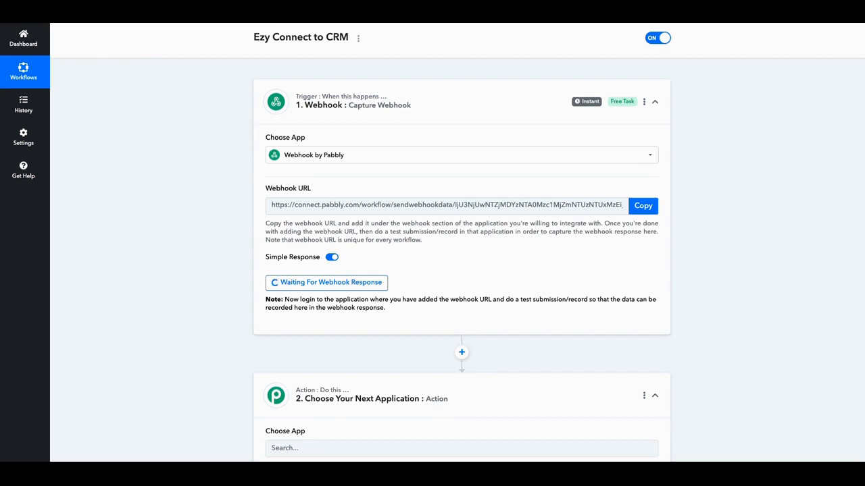
{"action": "left_click", "coordinate": [108, 20]}
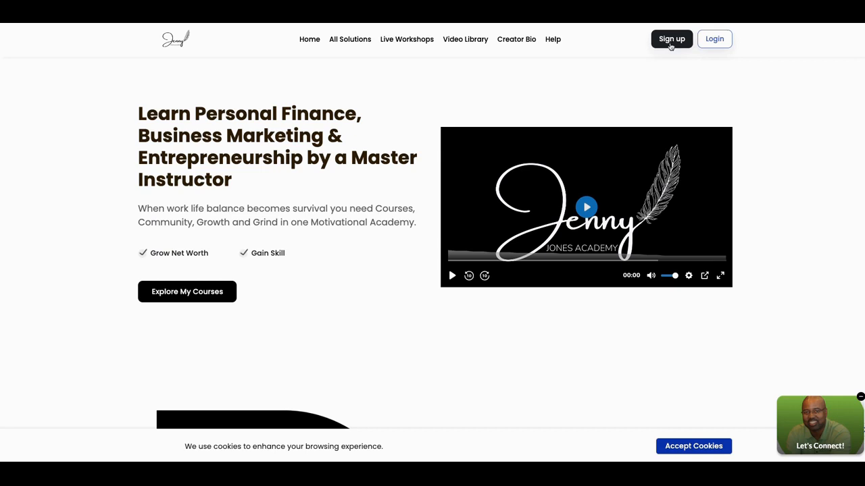
{"action": "left_click", "coordinate": [670, 42]}
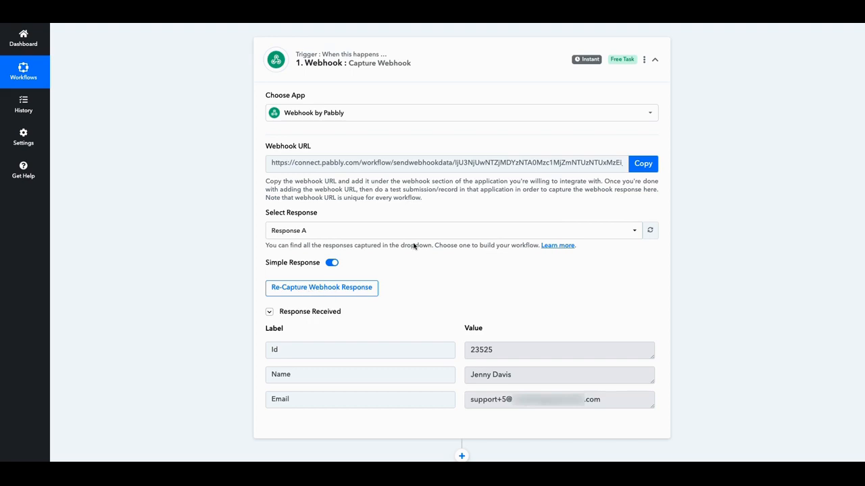
Search the action apps for "vb" and choose Vbout as the workflow's action app.
{"action": "scroll", "coordinate": [435, 265], "scroll_direction": "down", "scroll_amount": 3}
{"action": "scroll", "coordinate": [434, 264], "scroll_direction": "down", "scroll_amount": 1}
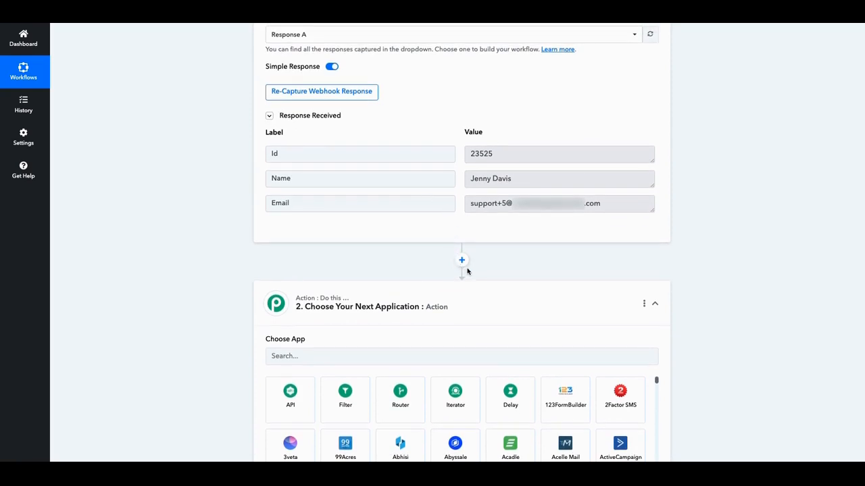
{"action": "scroll", "coordinate": [466, 271], "scroll_direction": "down", "scroll_amount": 1}
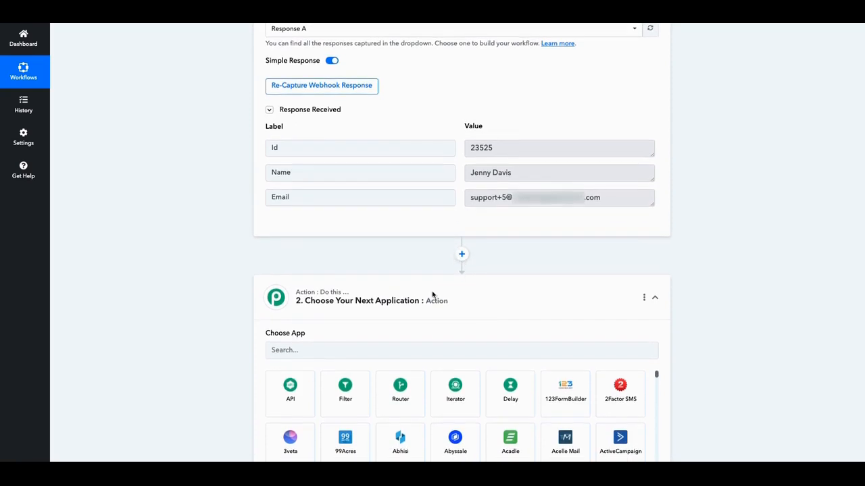
{"action": "left_click", "coordinate": [412, 352]}
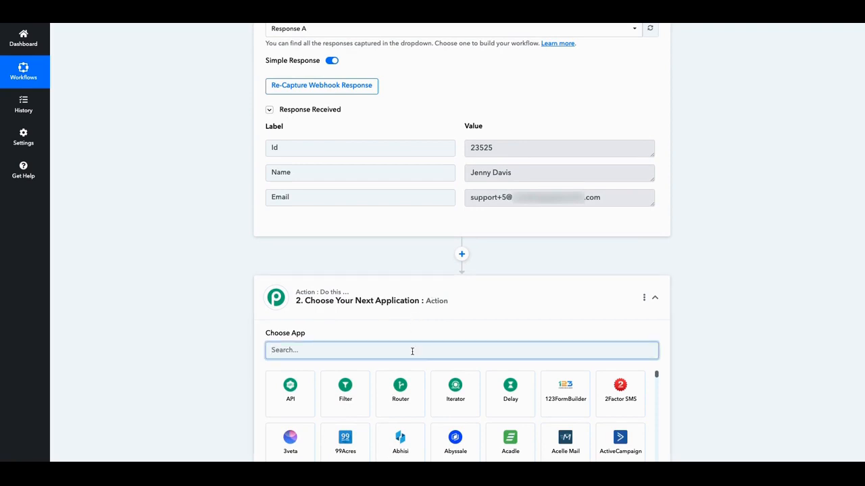
{"action": "type", "text": "vb"}
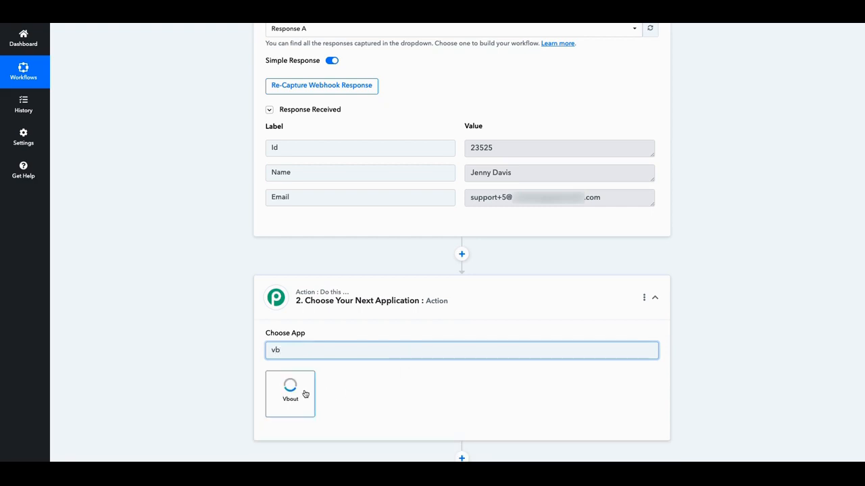
{"action": "left_click", "coordinate": [305, 393]}
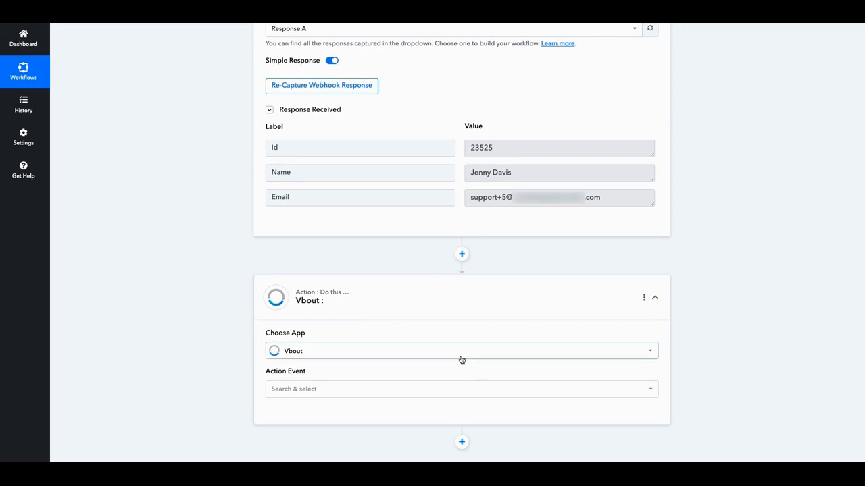
Set the Vbout action event to Add Contact to List and connect it with the existing Vbout LinkedIn Connect connection.
{"action": "left_click", "coordinate": [442, 394]}
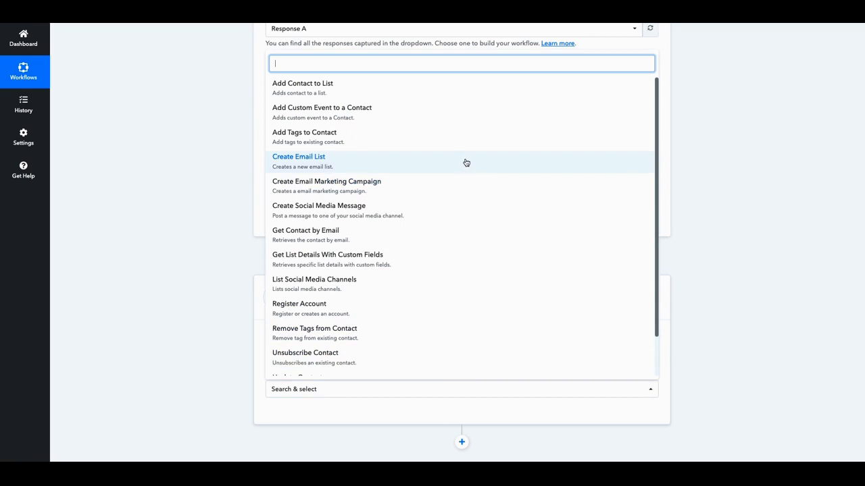
{"action": "left_click", "coordinate": [432, 100]}
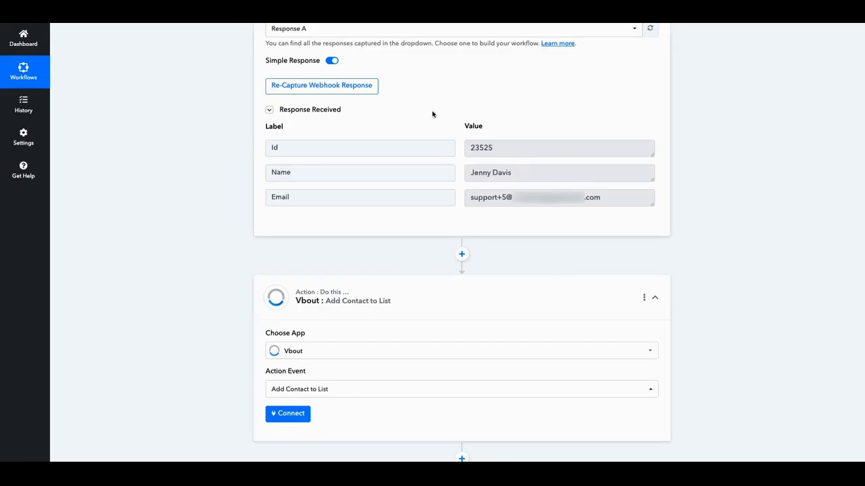
{"action": "left_click", "coordinate": [391, 395]}
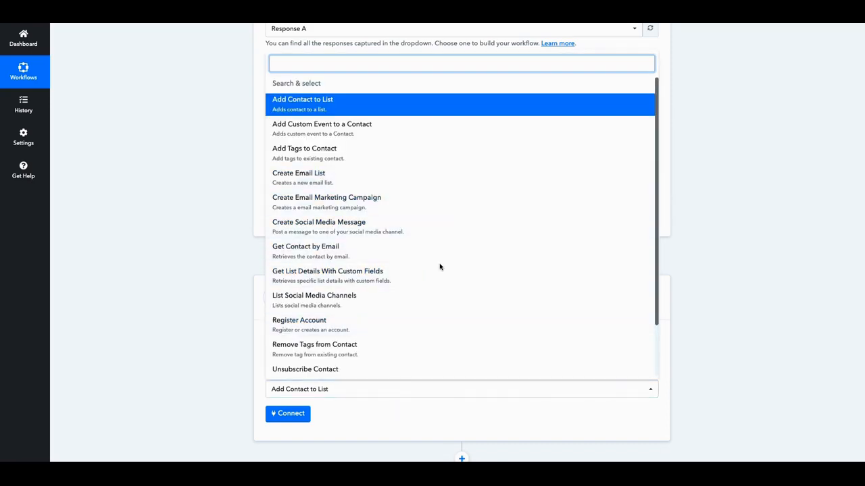
{"action": "left_click", "coordinate": [389, 399]}
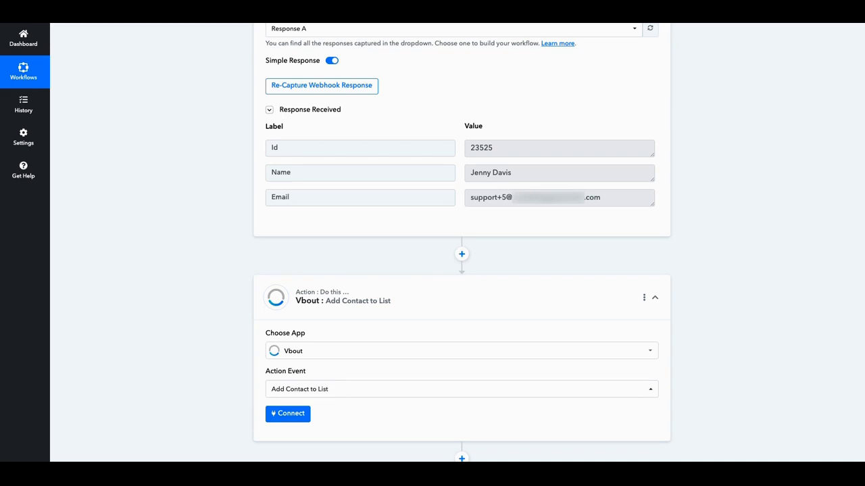
{"action": "left_click", "coordinate": [287, 414]}
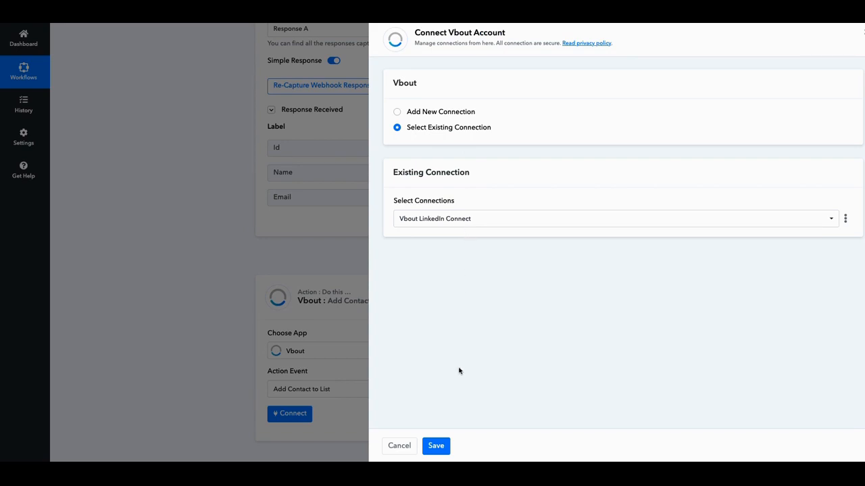
{"action": "left_click", "coordinate": [439, 451]}
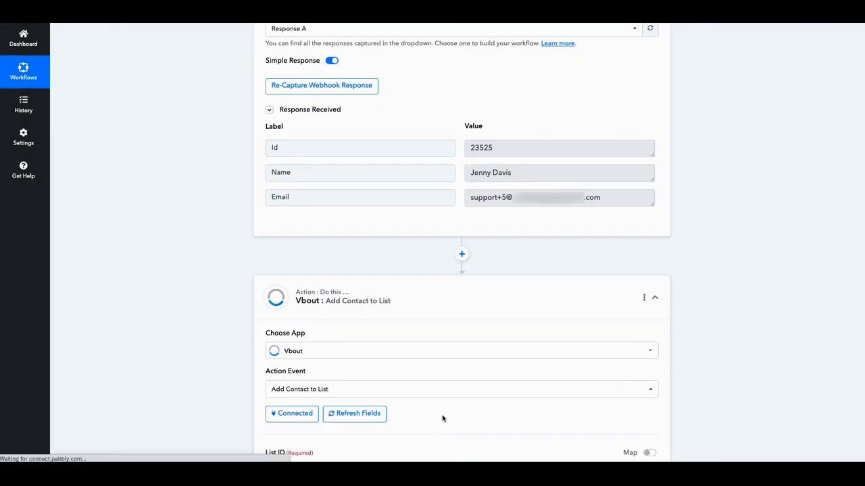
Examine the Add Contact to List fields from List ID, Email Address and Status through the names and Cell Phone.
{"action": "scroll", "coordinate": [460, 378], "scroll_direction": "down", "scroll_amount": 3}
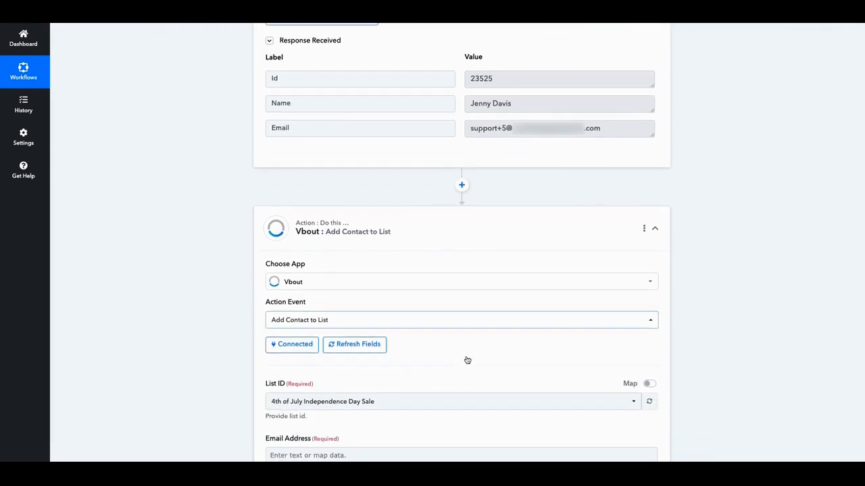
{"action": "scroll", "coordinate": [466, 360], "scroll_direction": "down", "scroll_amount": 1}
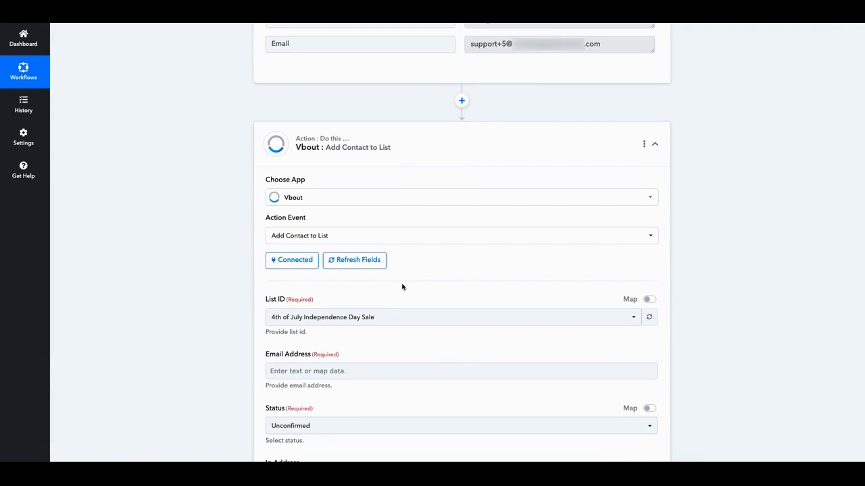
{"action": "scroll", "coordinate": [402, 287], "scroll_direction": "down", "scroll_amount": 3}
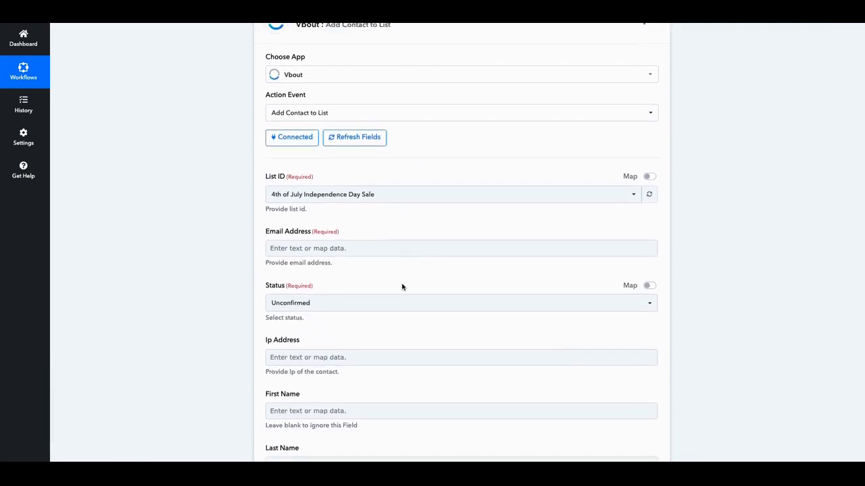
{"action": "scroll", "coordinate": [401, 287], "scroll_direction": "up", "scroll_amount": 5}
{"action": "scroll", "coordinate": [401, 288], "scroll_direction": "down", "scroll_amount": 4}
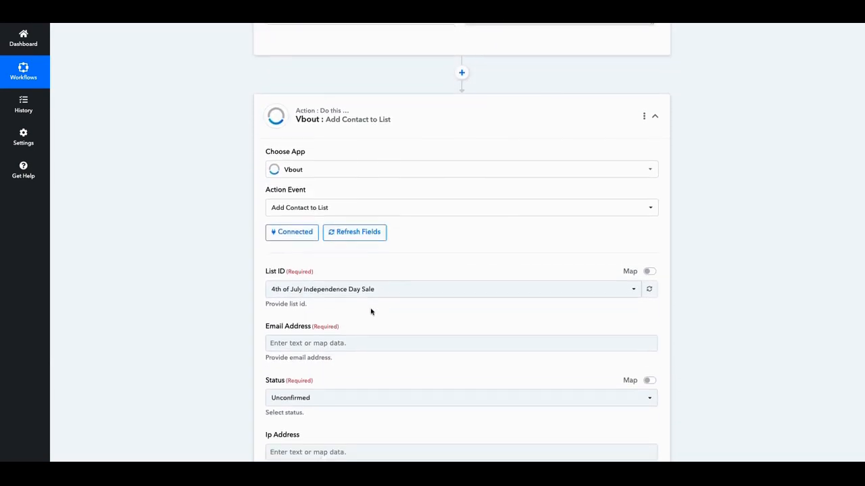
{"action": "scroll", "coordinate": [354, 306], "scroll_direction": "down", "scroll_amount": 3}
{"action": "scroll", "coordinate": [353, 306], "scroll_direction": "up", "scroll_amount": 2}
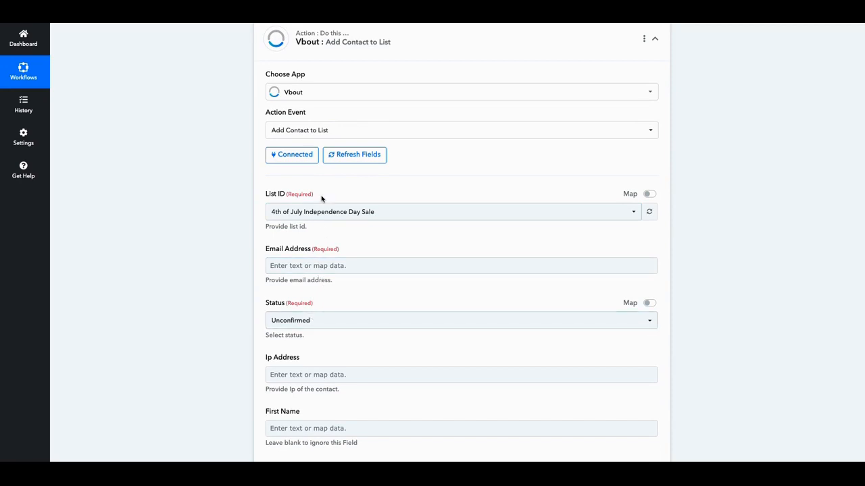
{"action": "scroll", "coordinate": [321, 196], "scroll_direction": "up", "scroll_amount": 1}
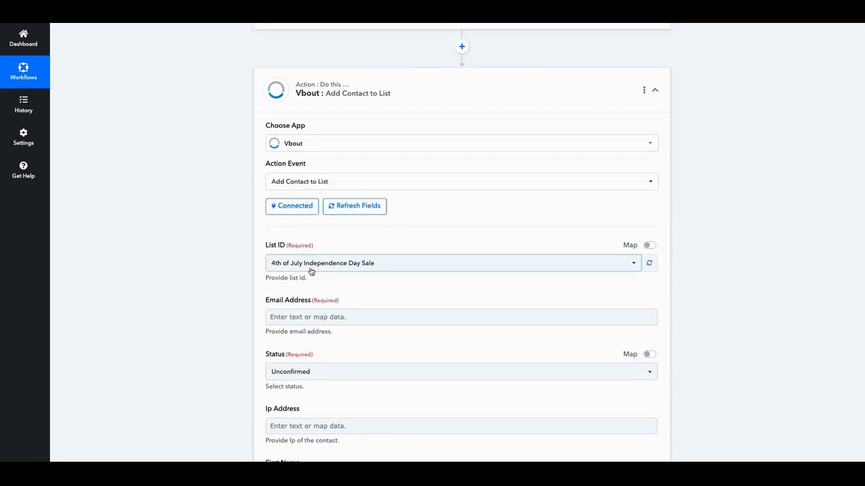
{"action": "scroll", "coordinate": [309, 272], "scroll_direction": "down", "scroll_amount": 1}
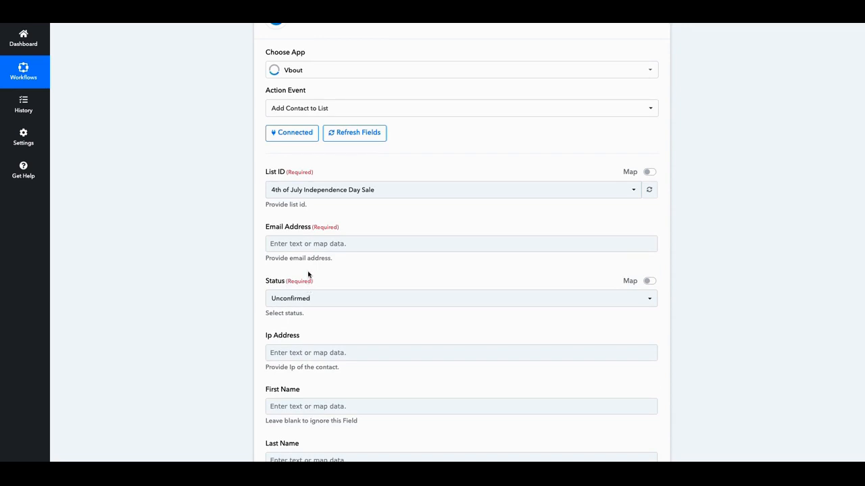
{"action": "scroll", "coordinate": [309, 274], "scroll_direction": "up", "scroll_amount": 1}
{"action": "scroll", "coordinate": [309, 274], "scroll_direction": "down", "scroll_amount": 3}
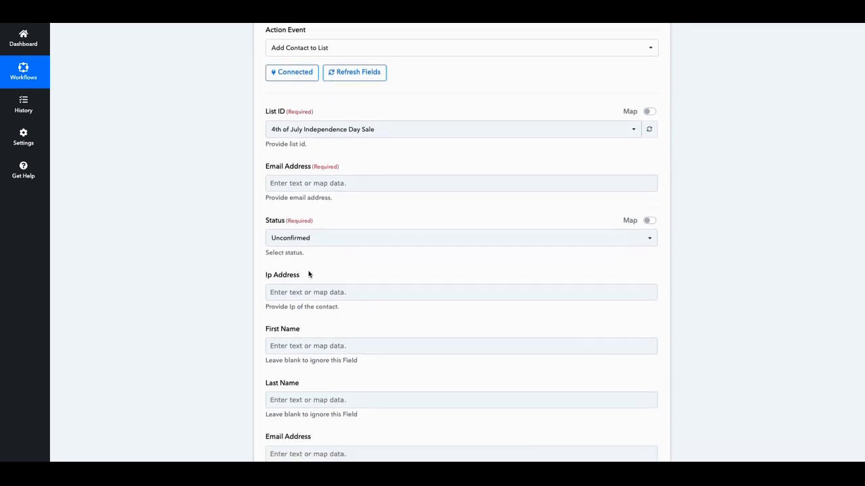
{"action": "scroll", "coordinate": [306, 303], "scroll_direction": "up", "scroll_amount": 3}
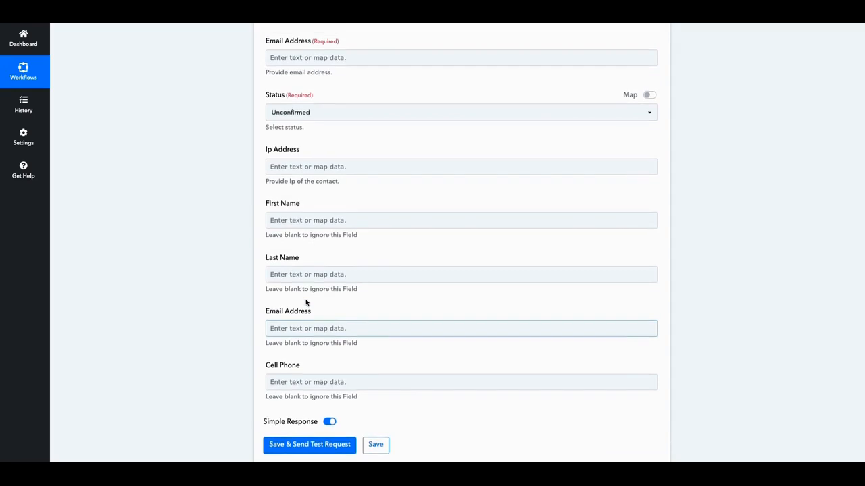
{"action": "scroll", "coordinate": [307, 292], "scroll_direction": "up", "scroll_amount": 1}
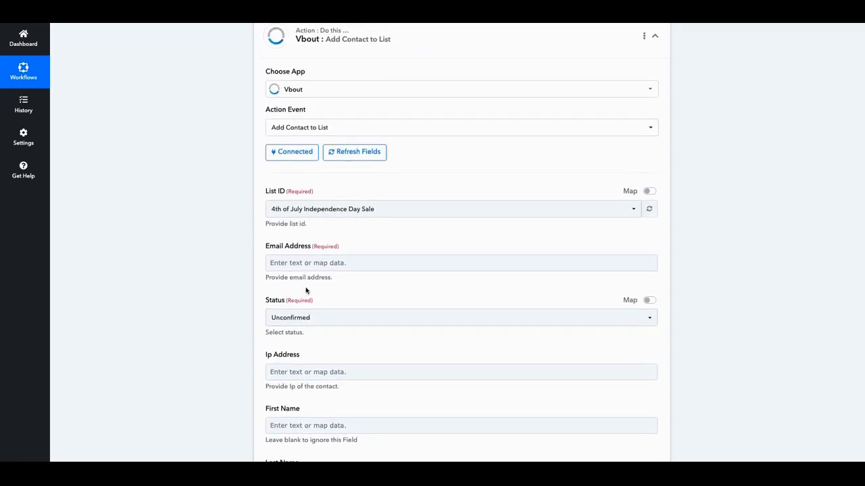
Set the contact list to Ezy Course Students and map the required Email Address field to the captured webhook's Email value.
{"action": "left_click", "coordinate": [328, 210]}
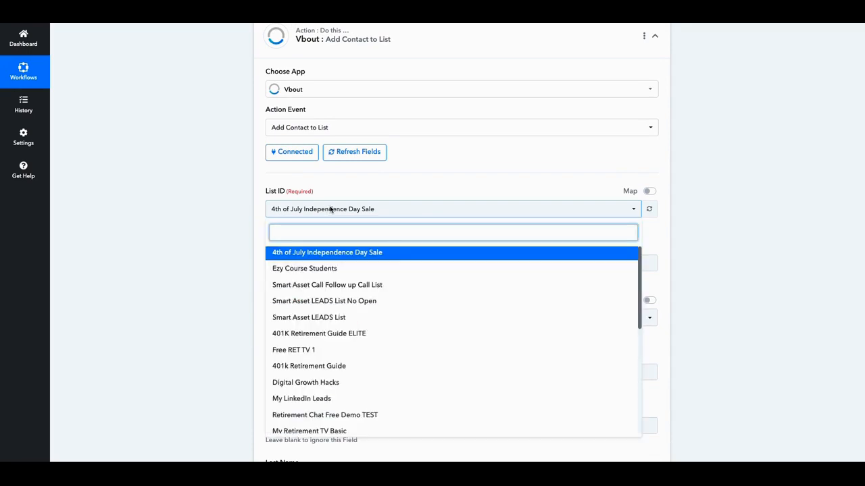
{"action": "left_click", "coordinate": [322, 269]}
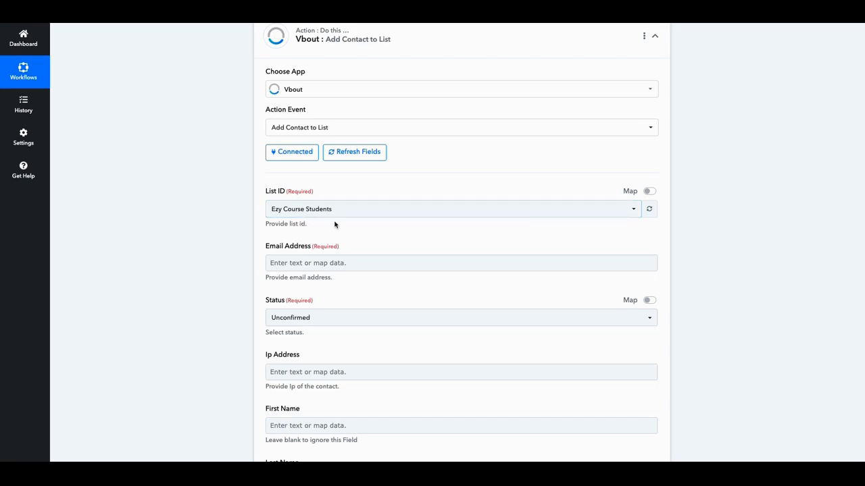
{"action": "scroll", "coordinate": [334, 224], "scroll_direction": "down", "scroll_amount": 1}
{"action": "left_click", "coordinate": [336, 212]}
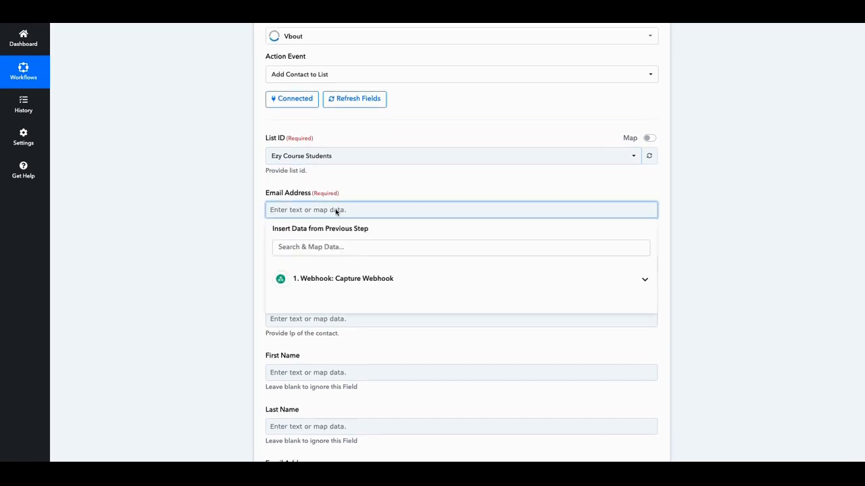
{"action": "left_click", "coordinate": [356, 283]}
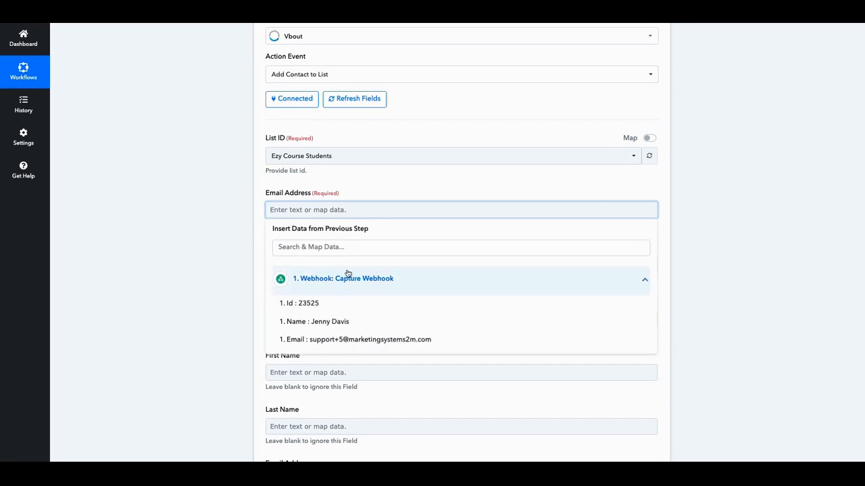
{"action": "left_click", "coordinate": [333, 343]}
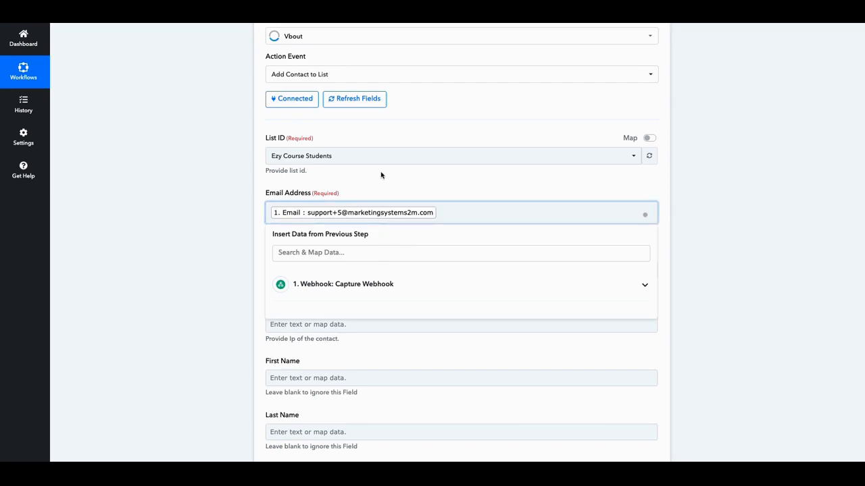
{"action": "left_click", "coordinate": [394, 343]}
Choose Unconfirmed as the status for contacts added to the list.
{"action": "left_click", "coordinate": [360, 275]}
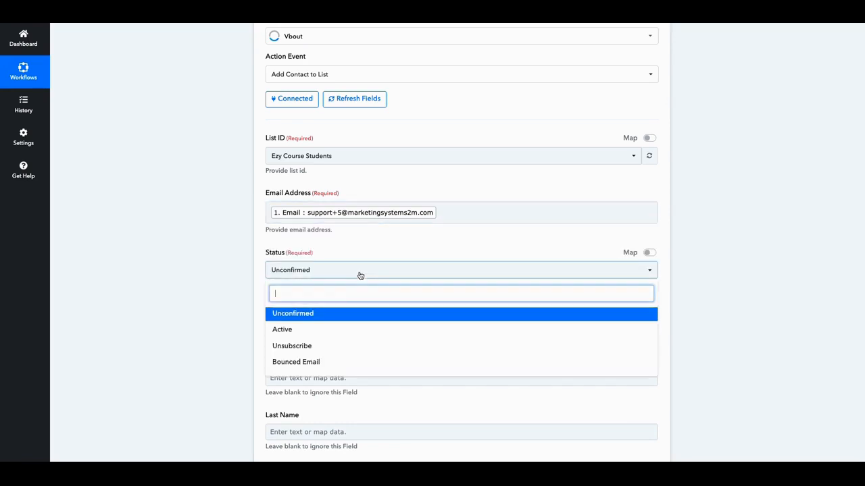
{"action": "left_click", "coordinate": [337, 317]}
{"action": "scroll", "coordinate": [356, 298], "scroll_direction": "down", "scroll_amount": 3}
{"action": "scroll", "coordinate": [354, 293], "scroll_direction": "up", "scroll_amount": 3}
{"action": "scroll", "coordinate": [354, 292], "scroll_direction": "up", "scroll_amount": 2}
{"action": "scroll", "coordinate": [354, 293], "scroll_direction": "down", "scroll_amount": 5}
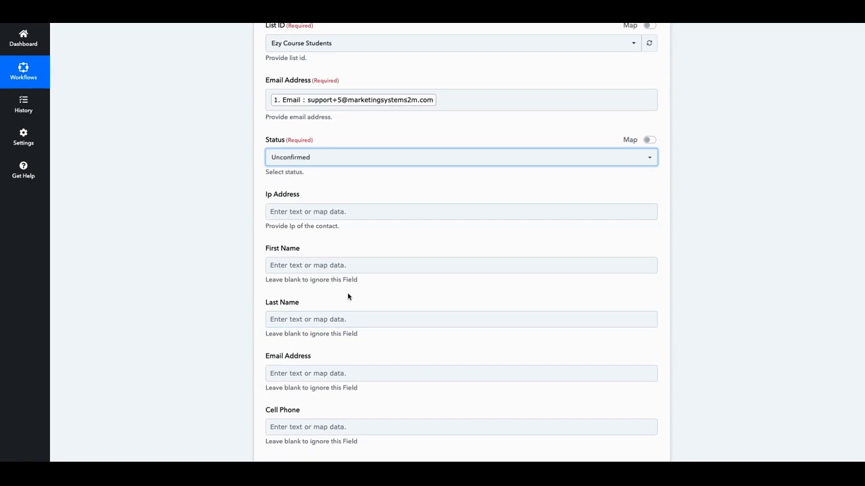
Map the First Name field to the Name value from the captured webhook.
{"action": "left_click", "coordinate": [345, 268]}
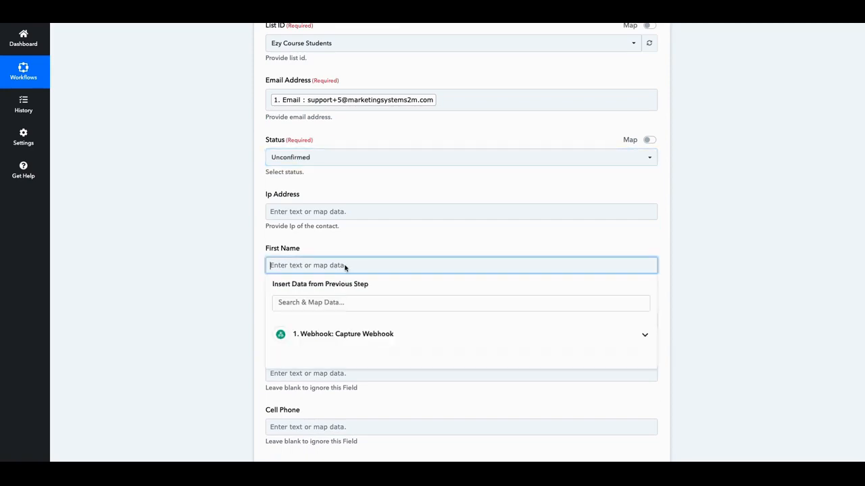
{"action": "left_click", "coordinate": [358, 336]}
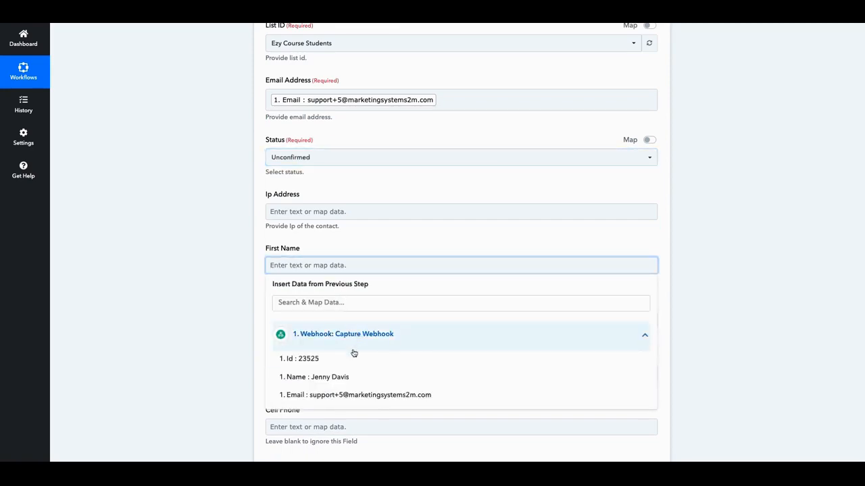
{"action": "left_click", "coordinate": [343, 378]}
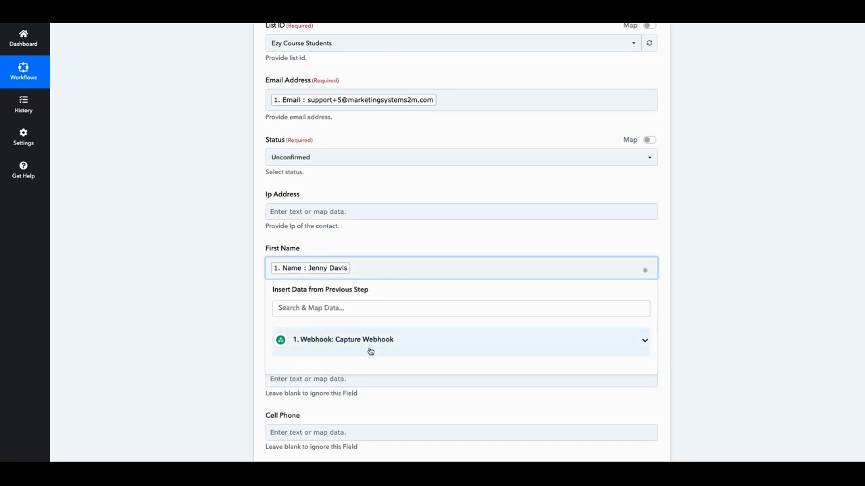
{"action": "left_click", "coordinate": [701, 347]}
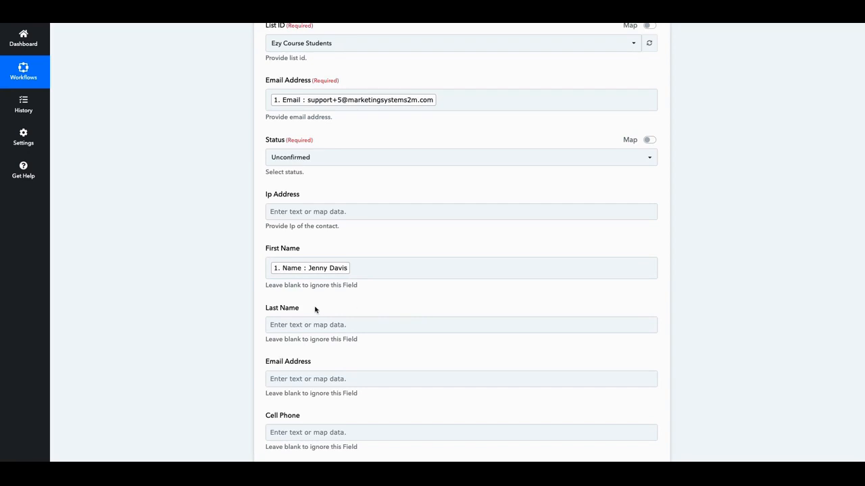
Review the Add Contact to List mapping from the selected list and email through the status, names and optional contact fields.
{"action": "left_click", "coordinate": [333, 327]}
{"action": "scroll", "coordinate": [333, 327], "scroll_direction": "up", "scroll_amount": 3}
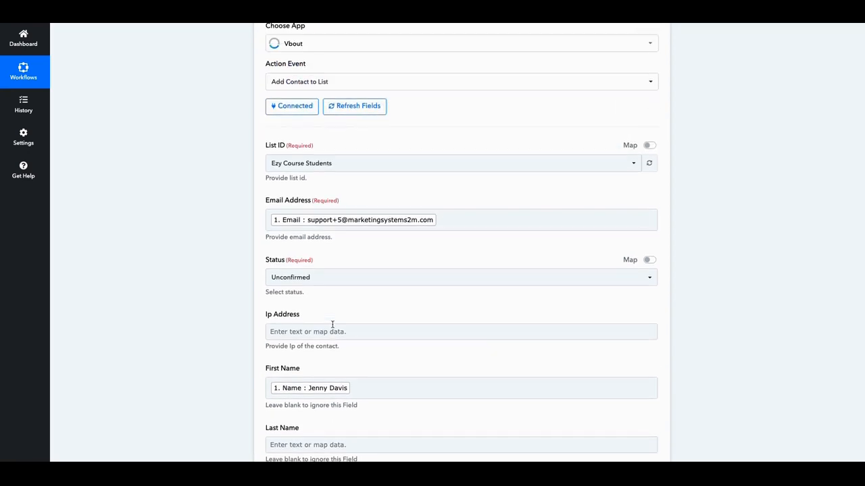
{"action": "left_click", "coordinate": [323, 164]}
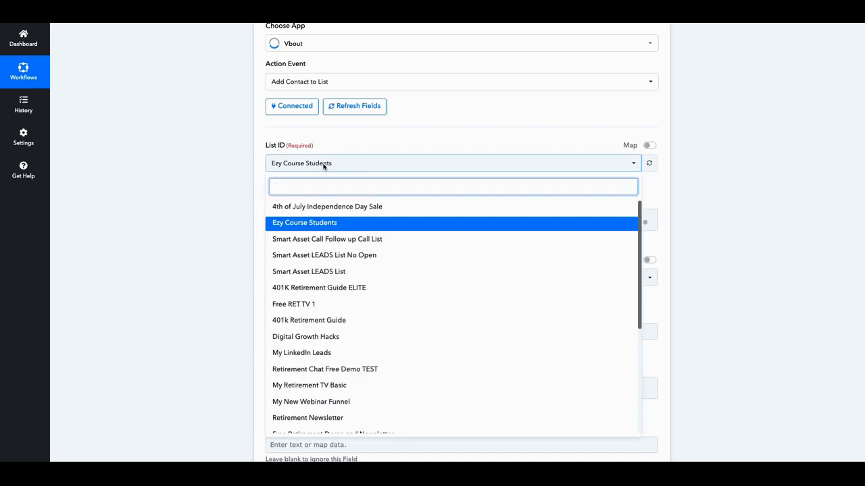
{"action": "left_click", "coordinate": [370, 146]}
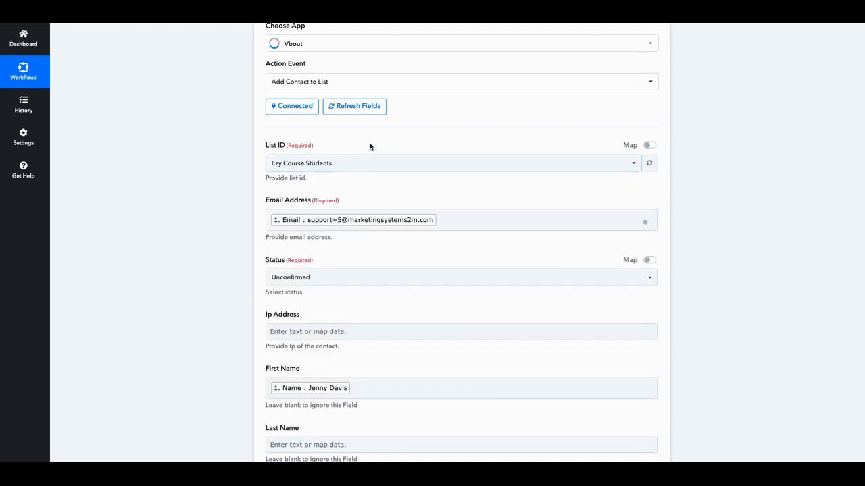
{"action": "scroll", "coordinate": [409, 174], "scroll_direction": "down", "scroll_amount": 5}
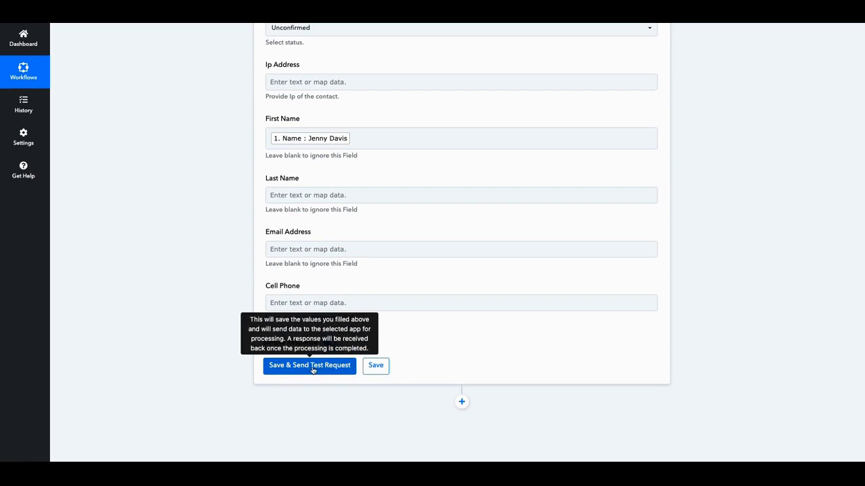
{"action": "scroll", "coordinate": [337, 359], "scroll_direction": "up", "scroll_amount": 2}
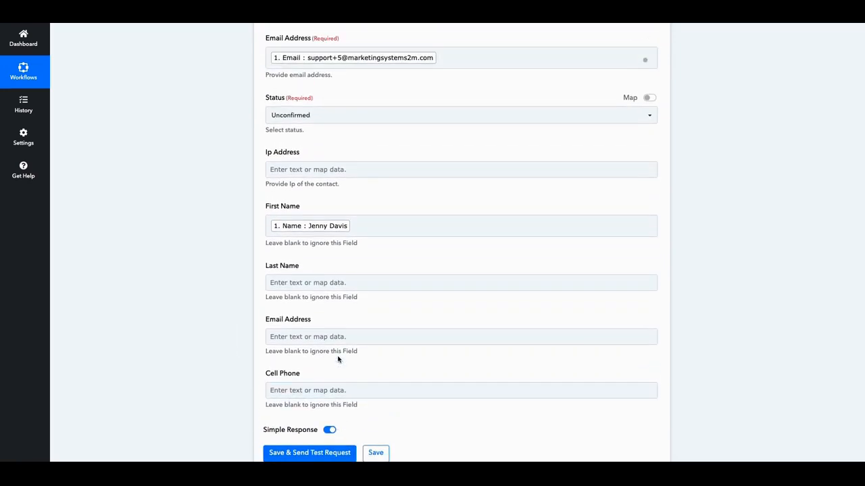
{"action": "scroll", "coordinate": [324, 337], "scroll_direction": "up", "scroll_amount": 5}
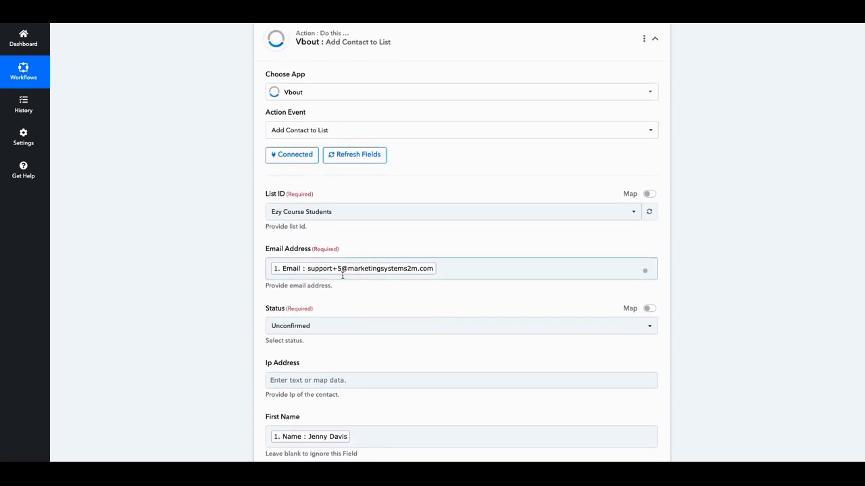
{"action": "scroll", "coordinate": [307, 252], "scroll_direction": "down", "scroll_amount": 2}
{"action": "scroll", "coordinate": [308, 251], "scroll_direction": "down", "scroll_amount": 3}
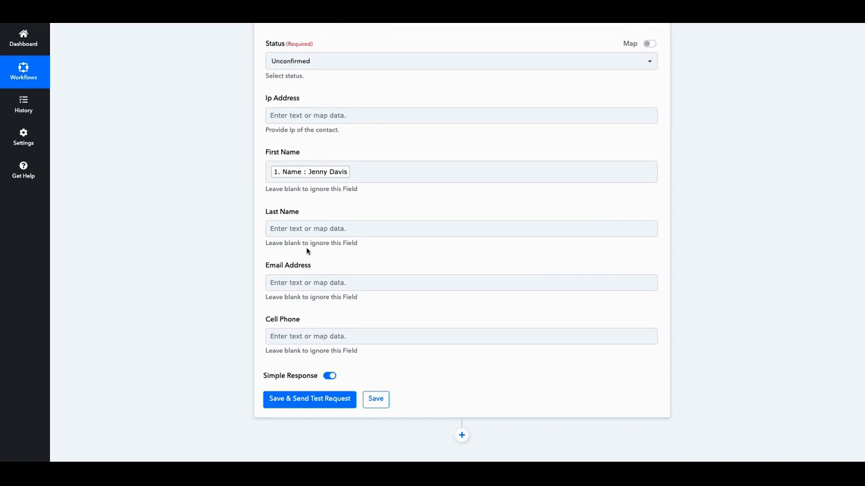
{"action": "scroll", "coordinate": [304, 273], "scroll_direction": "down", "scroll_amount": 1}
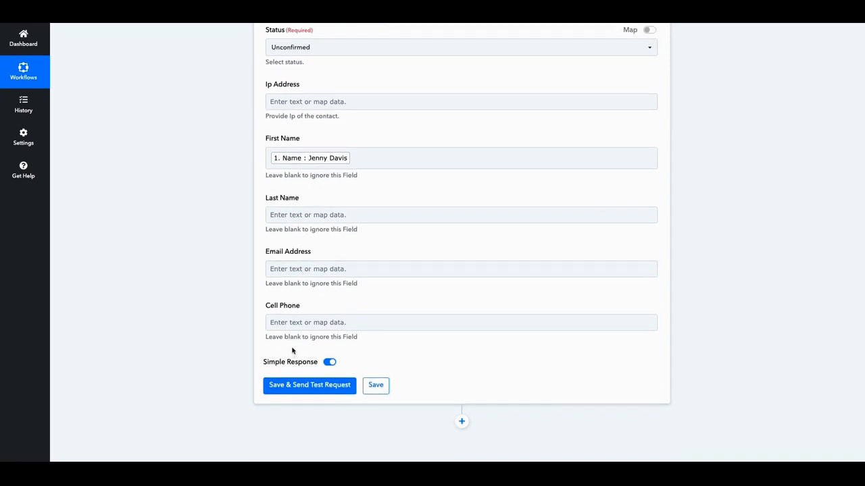
Save the Add Contact to List action, send a test request to Vbout and check the response received.
{"action": "left_click", "coordinate": [297, 390]}
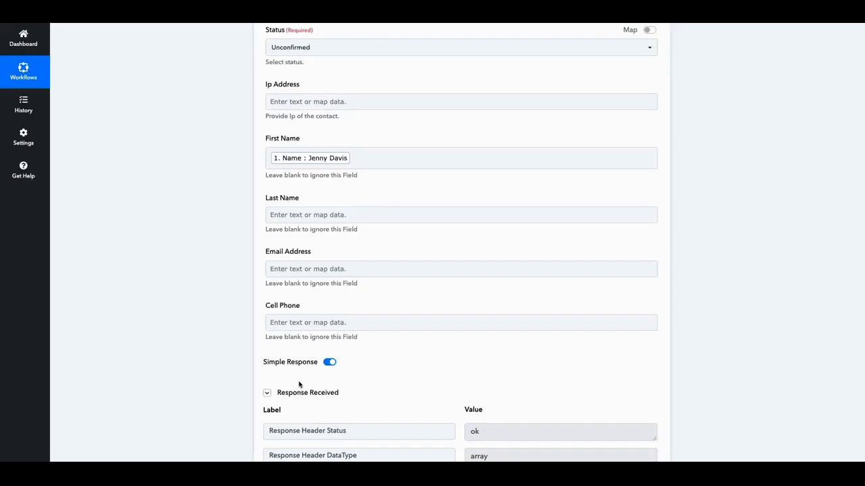
{"action": "scroll", "coordinate": [299, 384], "scroll_direction": "down", "scroll_amount": 3}
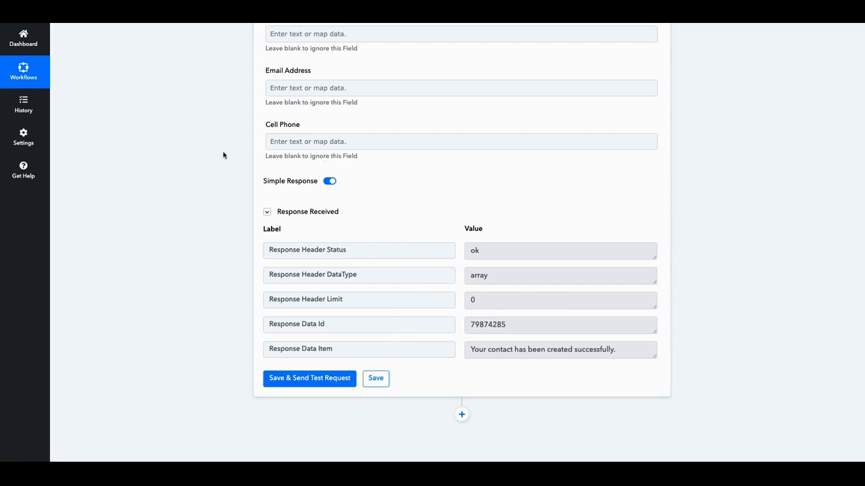
{"action": "mouse_move", "coordinate": [299, 185]}
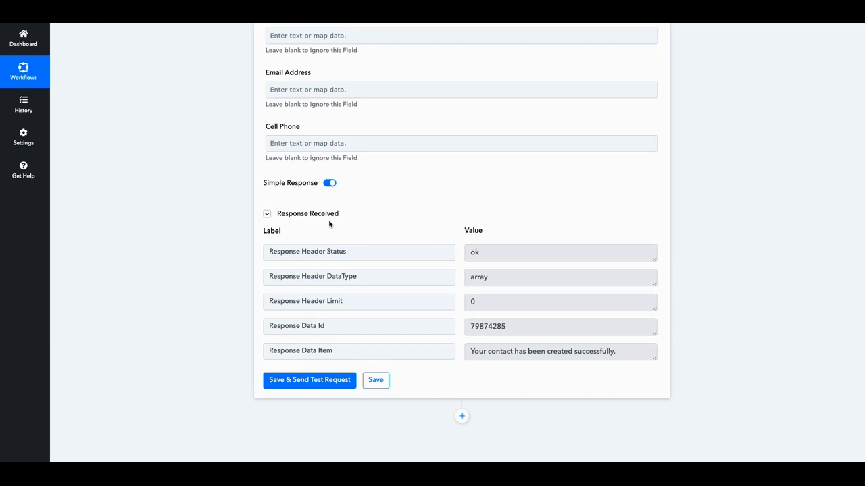
Review the finished workflow from the Vbout action back to the webhook trigger's URL and captured response.
{"action": "scroll", "coordinate": [331, 224], "scroll_direction": "up", "scroll_amount": 4}
{"action": "scroll", "coordinate": [331, 224], "scroll_direction": "up", "scroll_amount": 7}
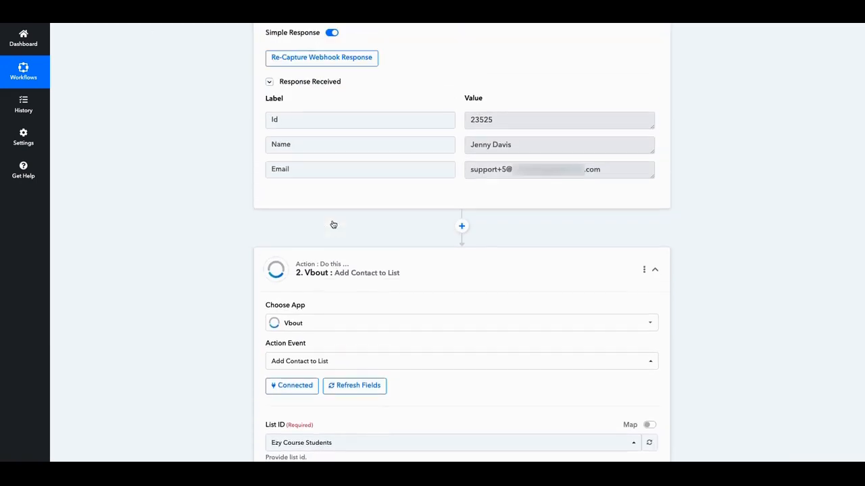
{"action": "scroll", "coordinate": [333, 223], "scroll_direction": "up", "scroll_amount": 3}
{"action": "scroll", "coordinate": [333, 223], "scroll_direction": "up", "scroll_amount": 1}
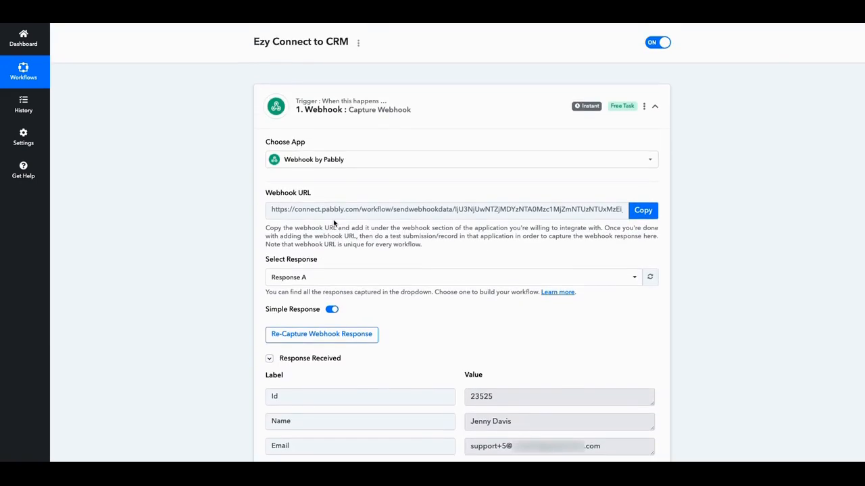
{"action": "scroll", "coordinate": [386, 267], "scroll_direction": "down", "scroll_amount": 1}
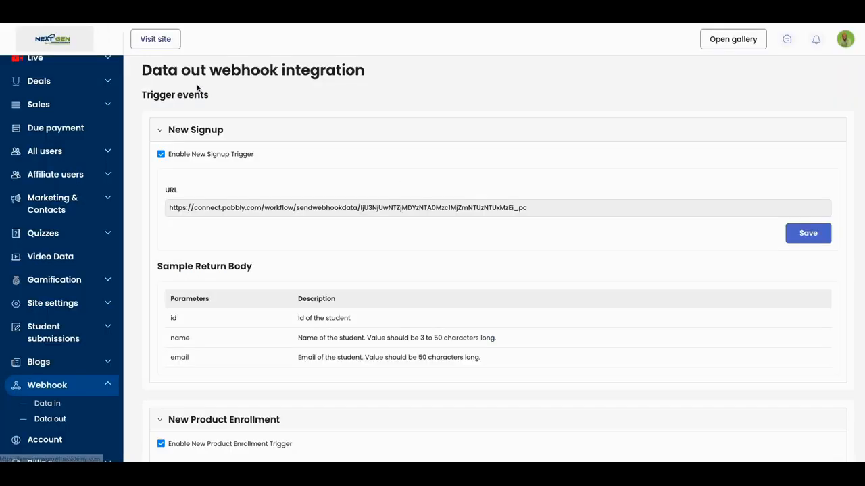
Switch to EzyCourse's Data out webhook integration and compare the New Signup and New Product Enrollment triggers' URLs and return parameters.
{"action": "scroll", "coordinate": [194, 118], "scroll_direction": "down", "scroll_amount": 2}
{"action": "scroll", "coordinate": [195, 122], "scroll_direction": "down", "scroll_amount": 3}
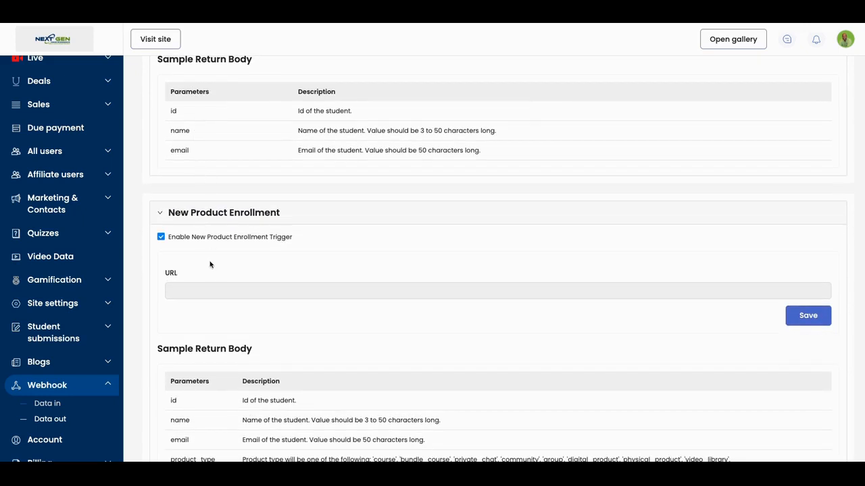
{"action": "scroll", "coordinate": [215, 271], "scroll_direction": "down", "scroll_amount": 1}
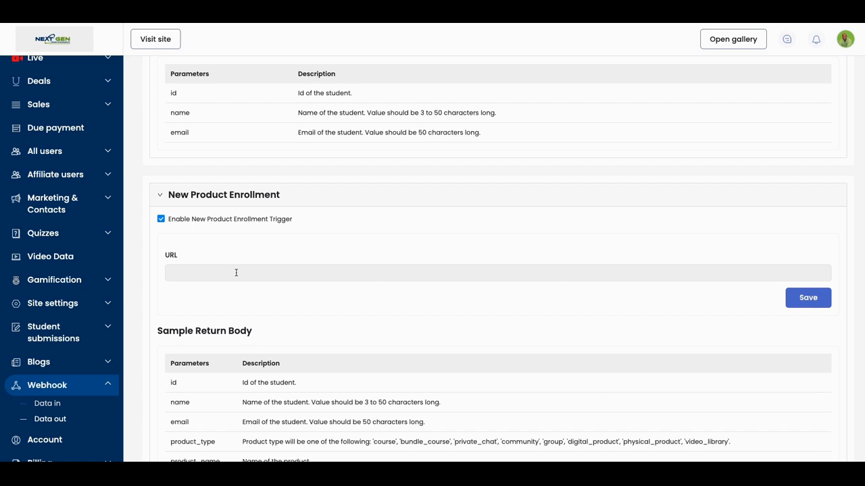
{"action": "scroll", "coordinate": [235, 273], "scroll_direction": "down", "scroll_amount": 1}
{"action": "scroll", "coordinate": [247, 317], "scroll_direction": "up", "scroll_amount": 1}
{"action": "scroll", "coordinate": [240, 304], "scroll_direction": "up", "scroll_amount": 3}
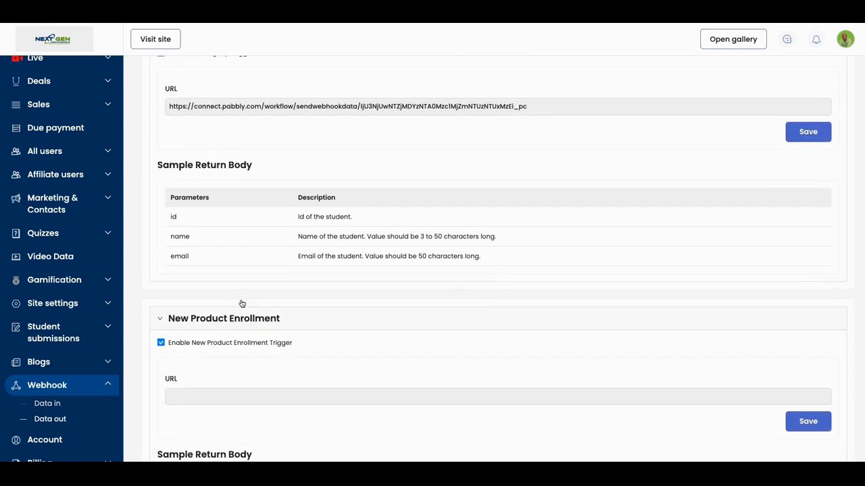
{"action": "scroll", "coordinate": [242, 304], "scroll_direction": "down", "scroll_amount": 2}
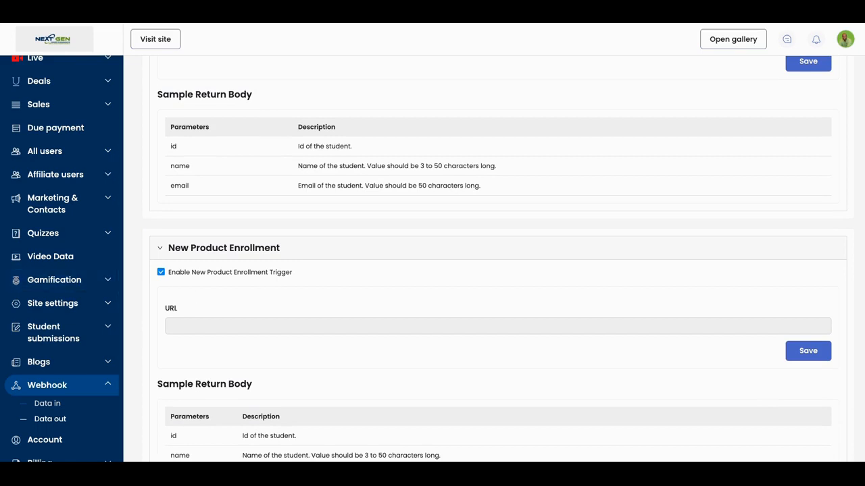